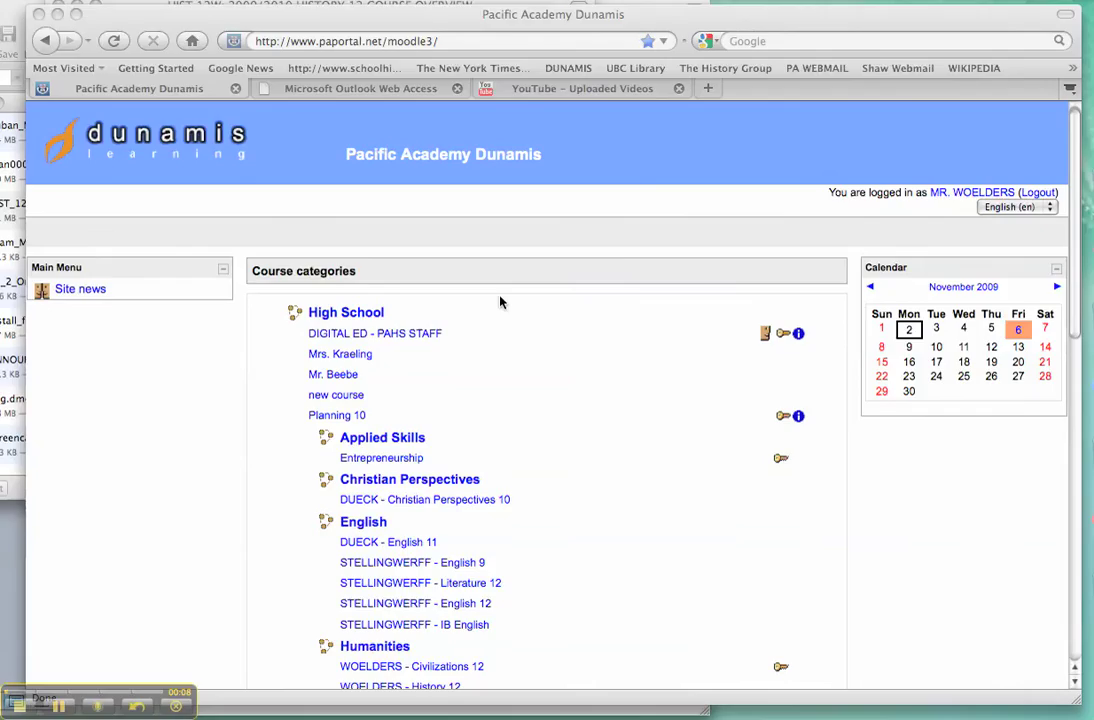
Open the 'new course' course listed under the High School category.
{"action": "scroll", "coordinate": [500, 302], "scroll_direction": "down", "scroll_amount": 1}
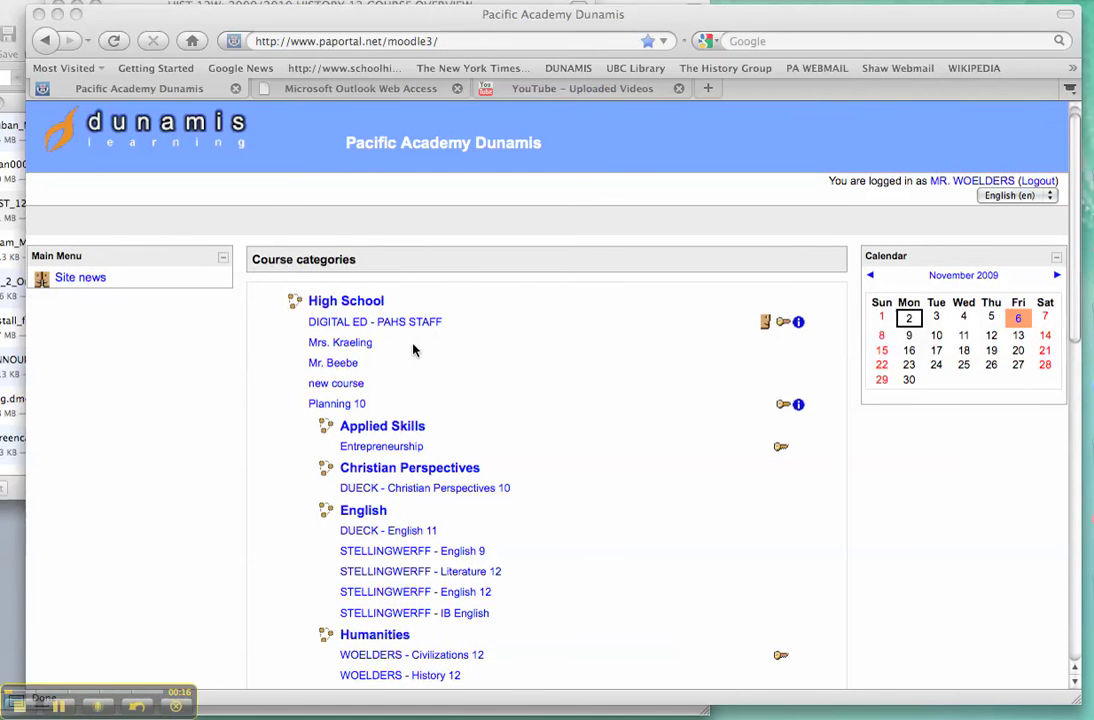
{"action": "scroll", "coordinate": [412, 349], "scroll_direction": "down", "scroll_amount": 2}
{"action": "scroll", "coordinate": [413, 349], "scroll_direction": "down", "scroll_amount": 1}
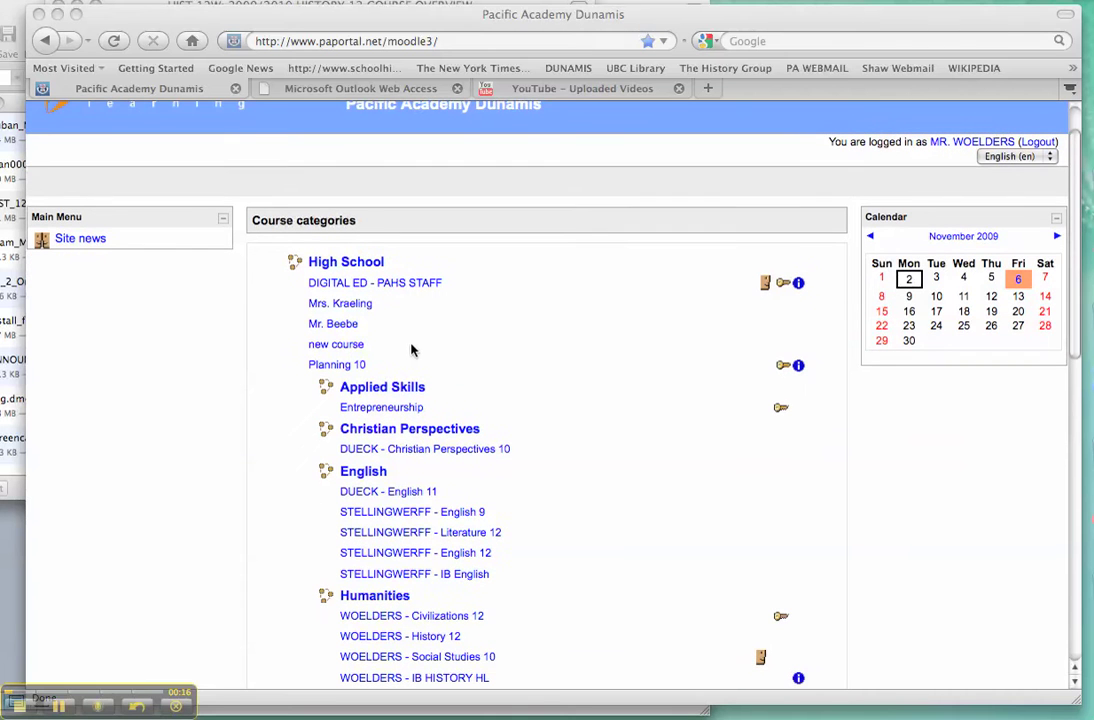
{"action": "left_click", "coordinate": [352, 348]}
Load the 'new course' page and open its Edit course settings form.
{"action": "left_click", "coordinate": [352, 348]}
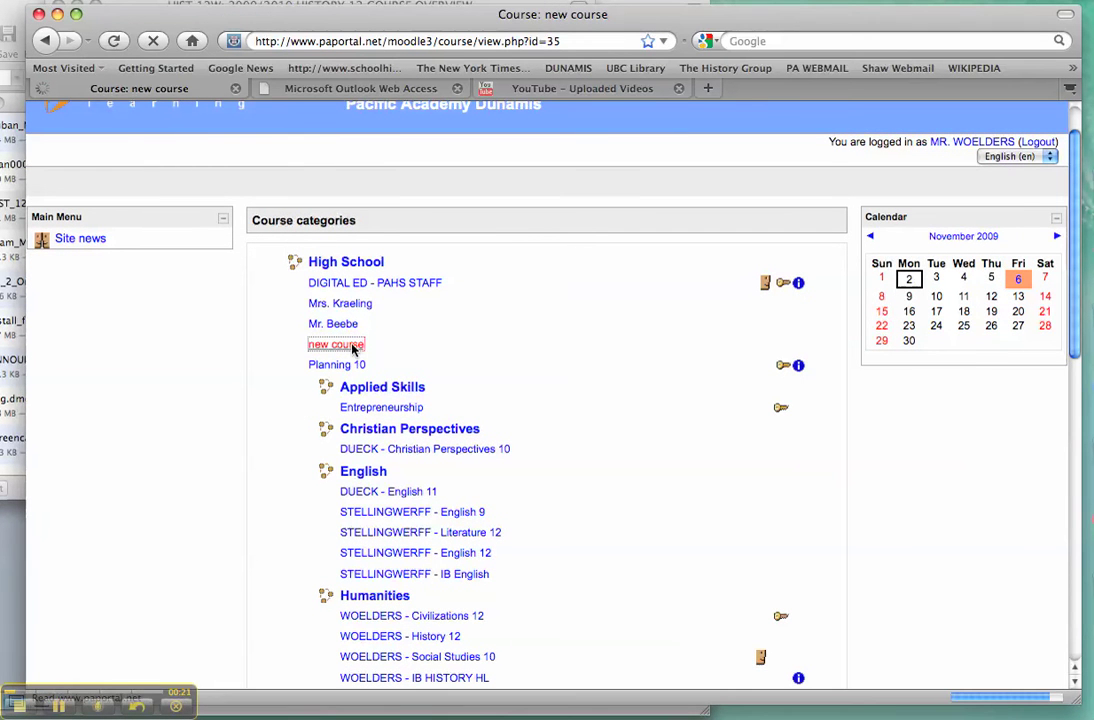
{"action": "scroll", "coordinate": [352, 348], "scroll_direction": "down", "scroll_amount": 5}
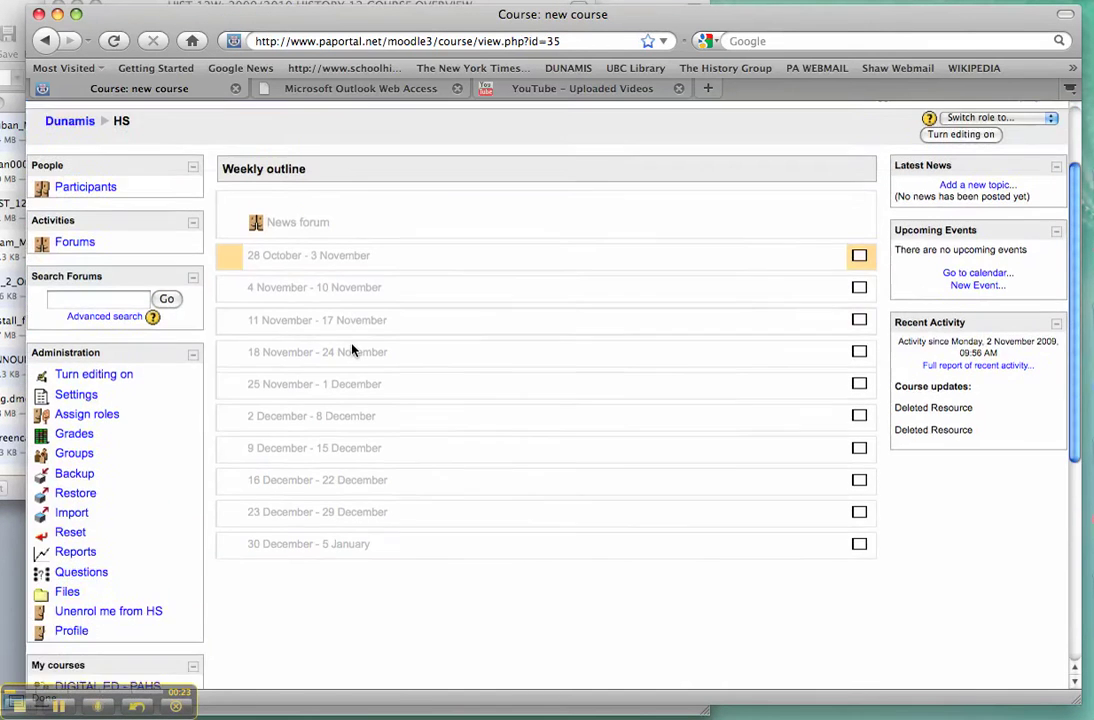
{"action": "scroll", "coordinate": [352, 348], "scroll_direction": "up", "scroll_amount": 4}
{"action": "scroll", "coordinate": [352, 348], "scroll_direction": "up", "scroll_amount": 1}
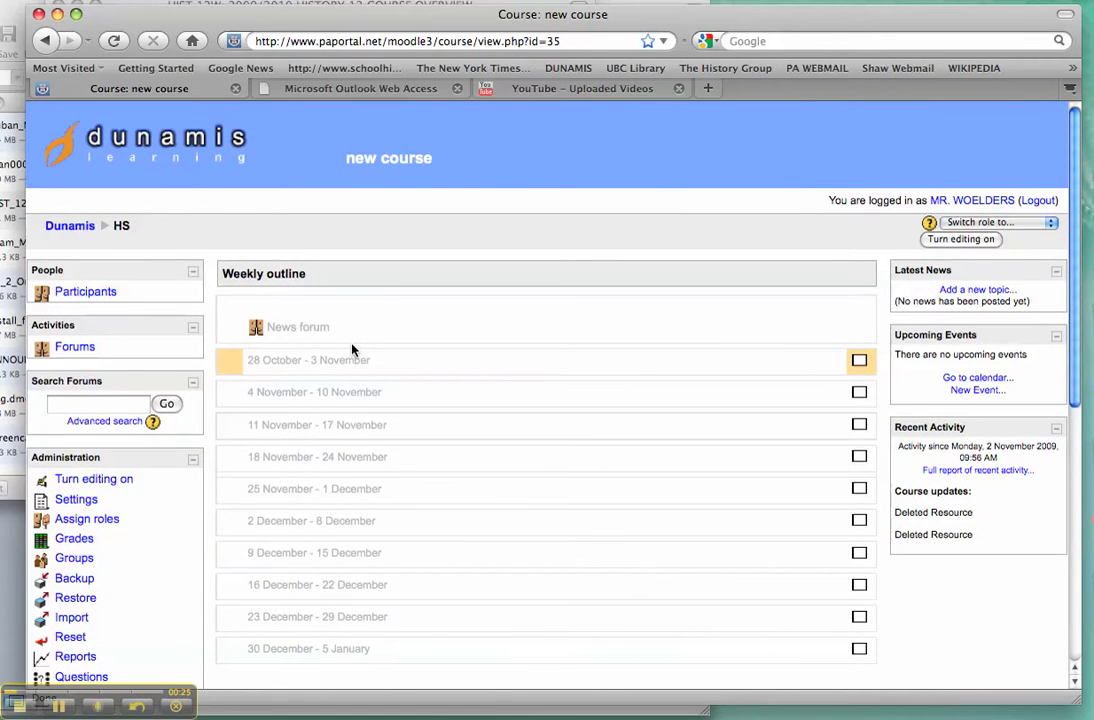
{"action": "scroll", "coordinate": [340, 291], "scroll_direction": "down", "scroll_amount": 3}
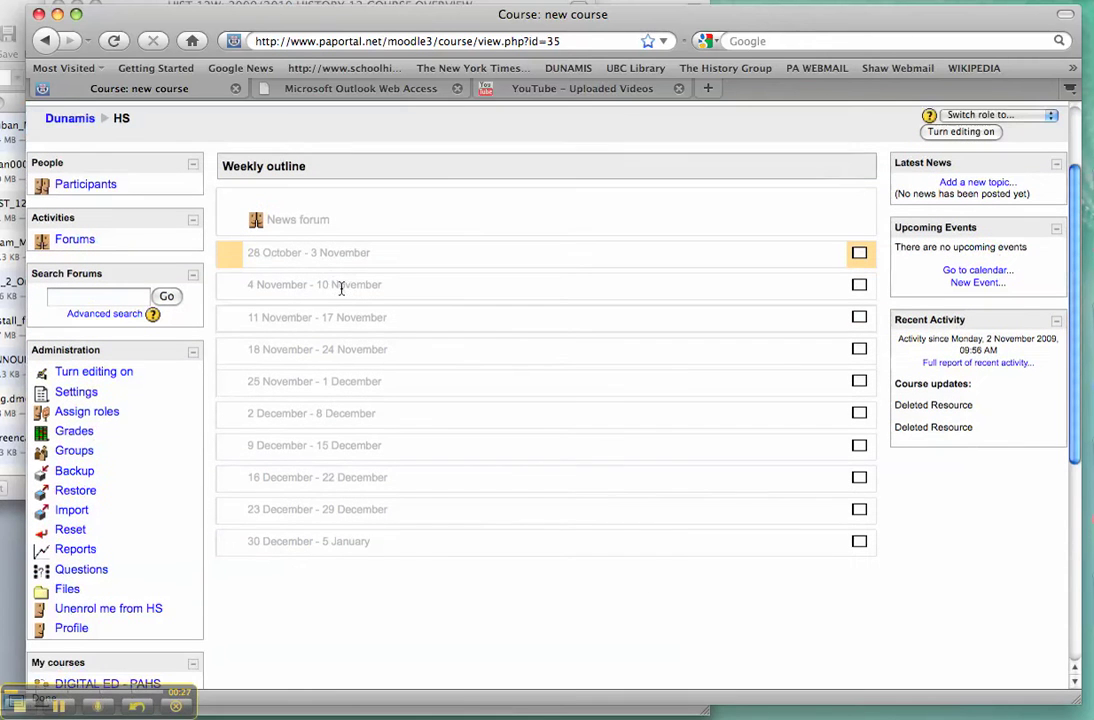
{"action": "left_click", "coordinate": [87, 398]}
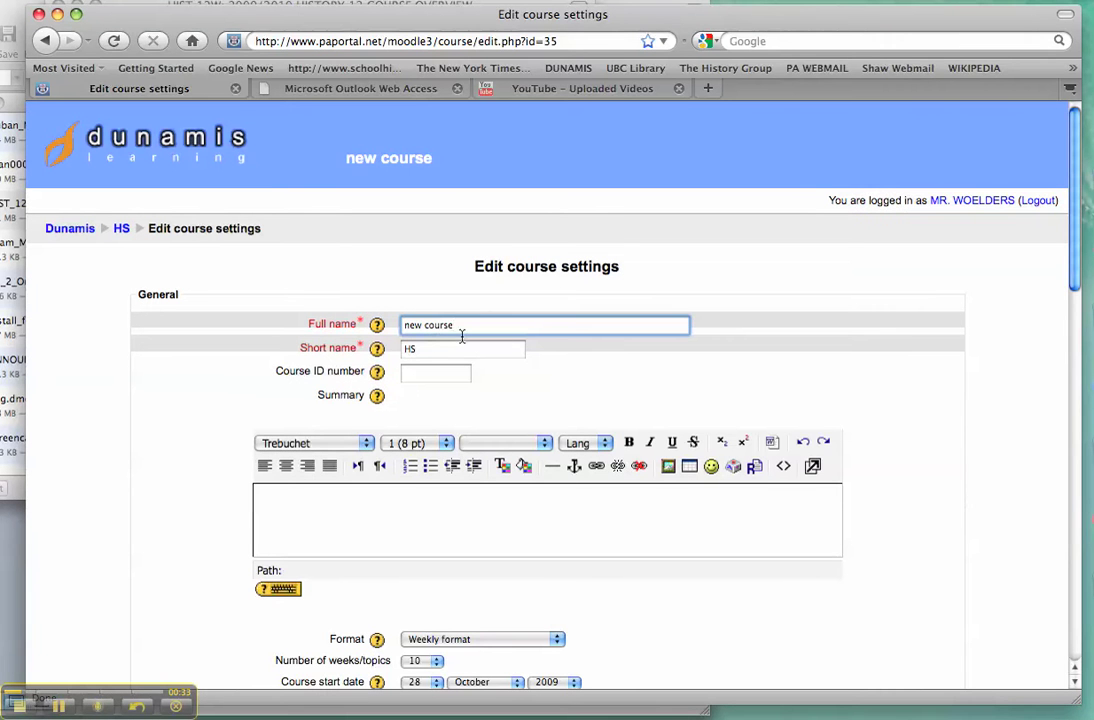
Change the course full name from 'new course' to GEOLOGY and short name from HS to GEO 101.
{"action": "left_click_drag", "start_coordinate": [464, 325], "coordinate": [401, 325]}
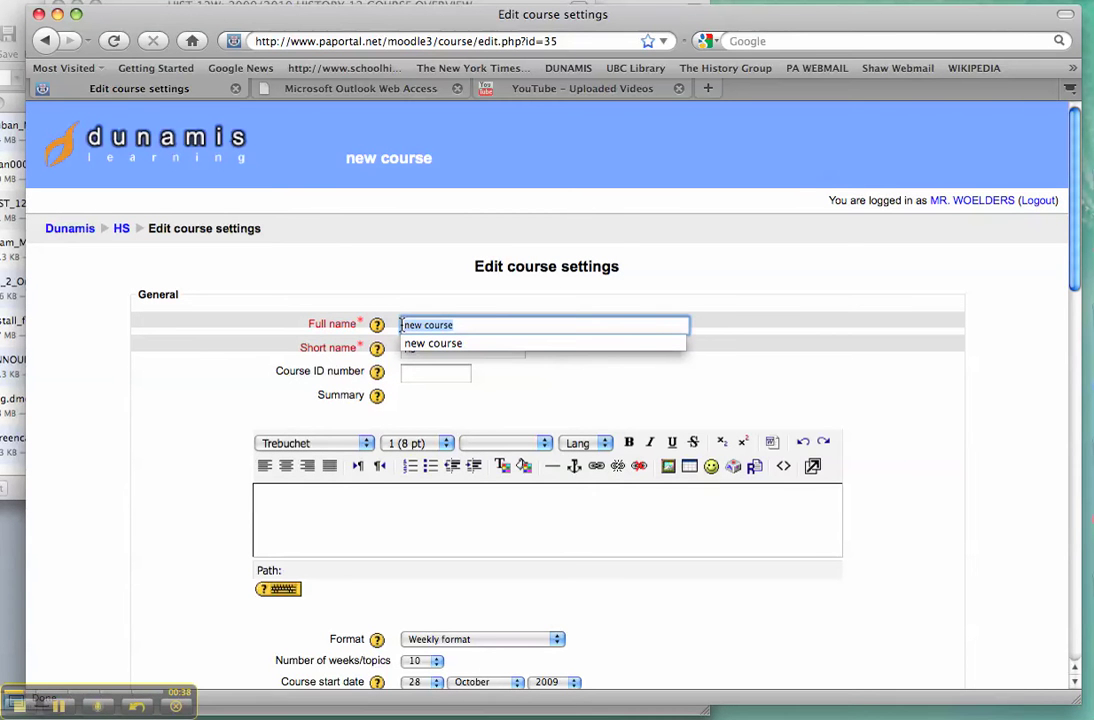
{"action": "key", "text": "BackSpace"}
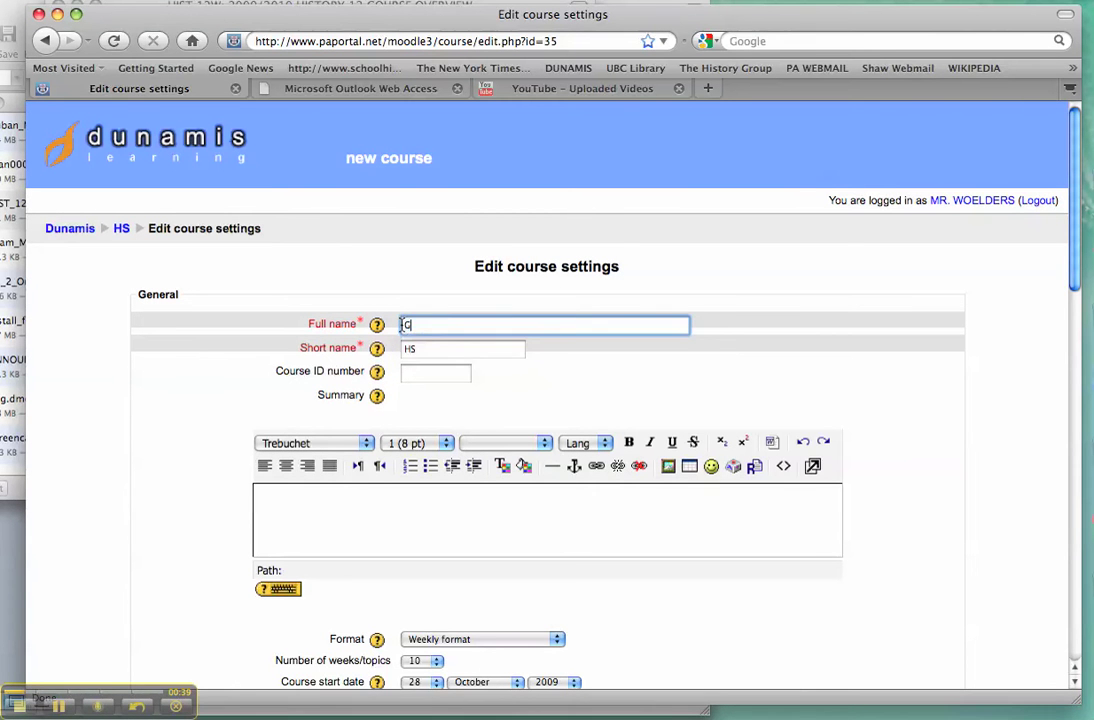
{"action": "type", "text": "GEOLOGY"}
{"action": "key", "text": "Tab"}
{"action": "type", "text": "GEO 1010"}
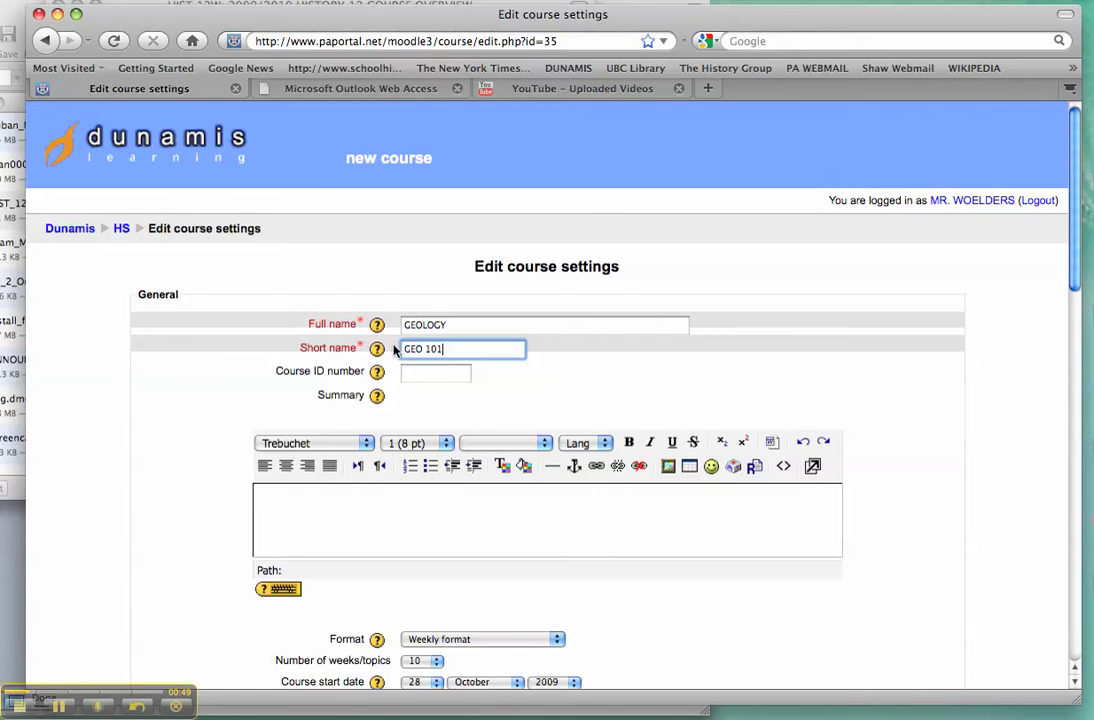
{"action": "scroll", "coordinate": [395, 349], "scroll_direction": "down", "scroll_amount": 8}
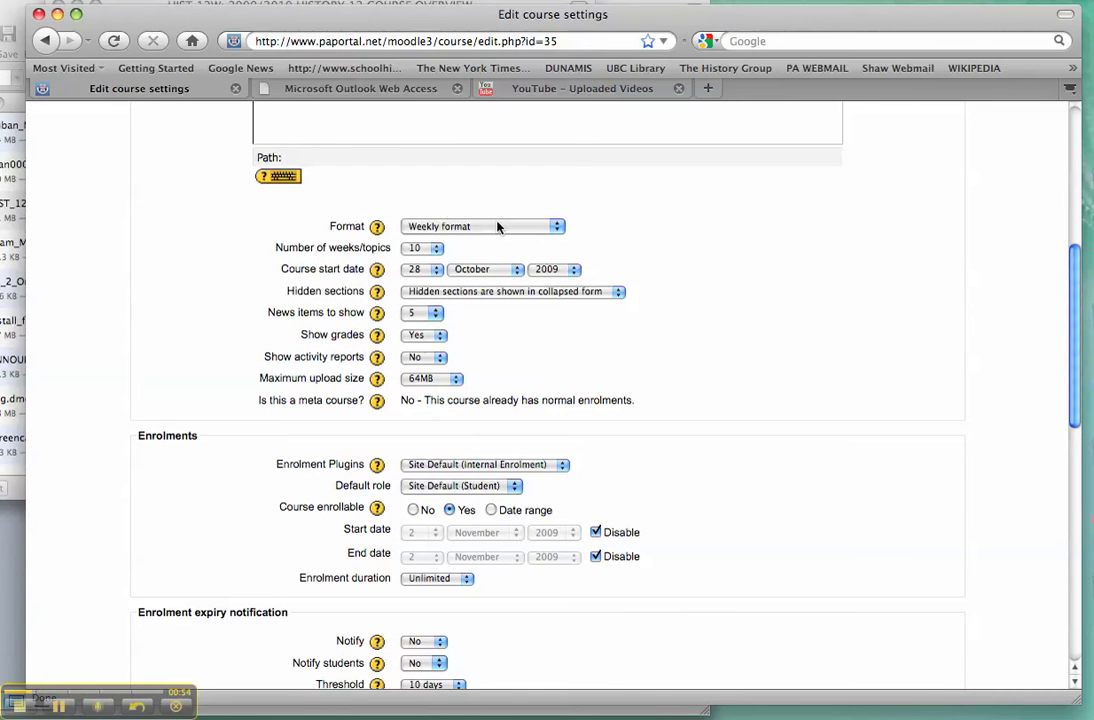
Set the course format to Topics format with 4 topics.
{"action": "left_click", "coordinate": [497, 227]}
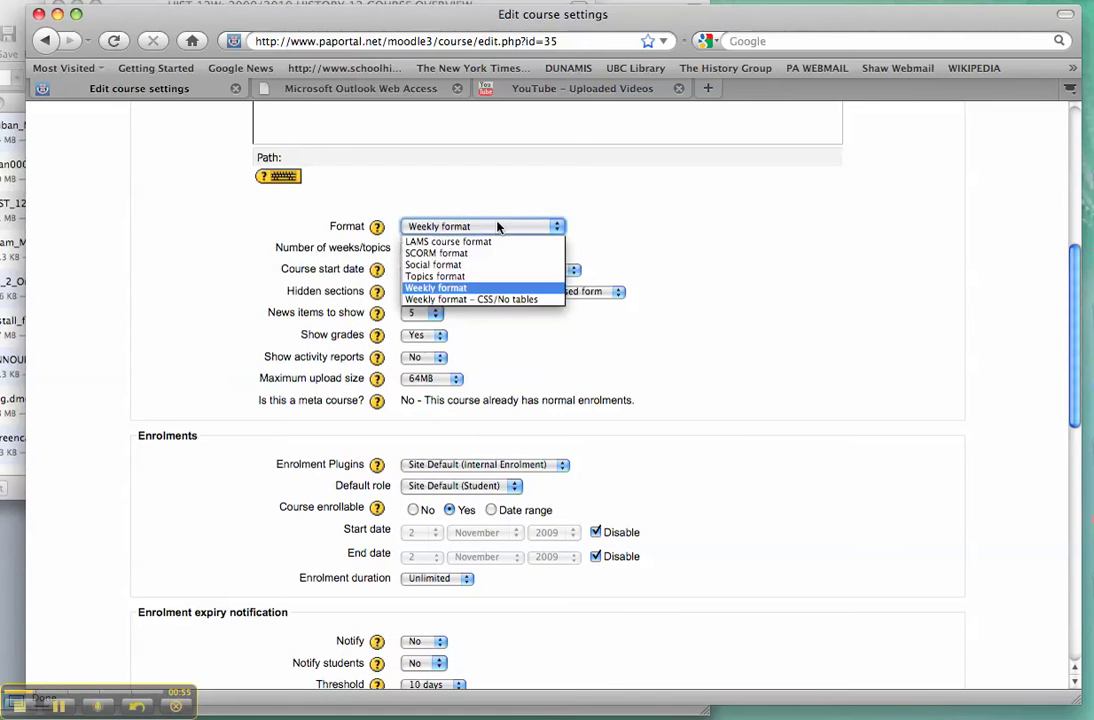
{"action": "left_click", "coordinate": [460, 277]}
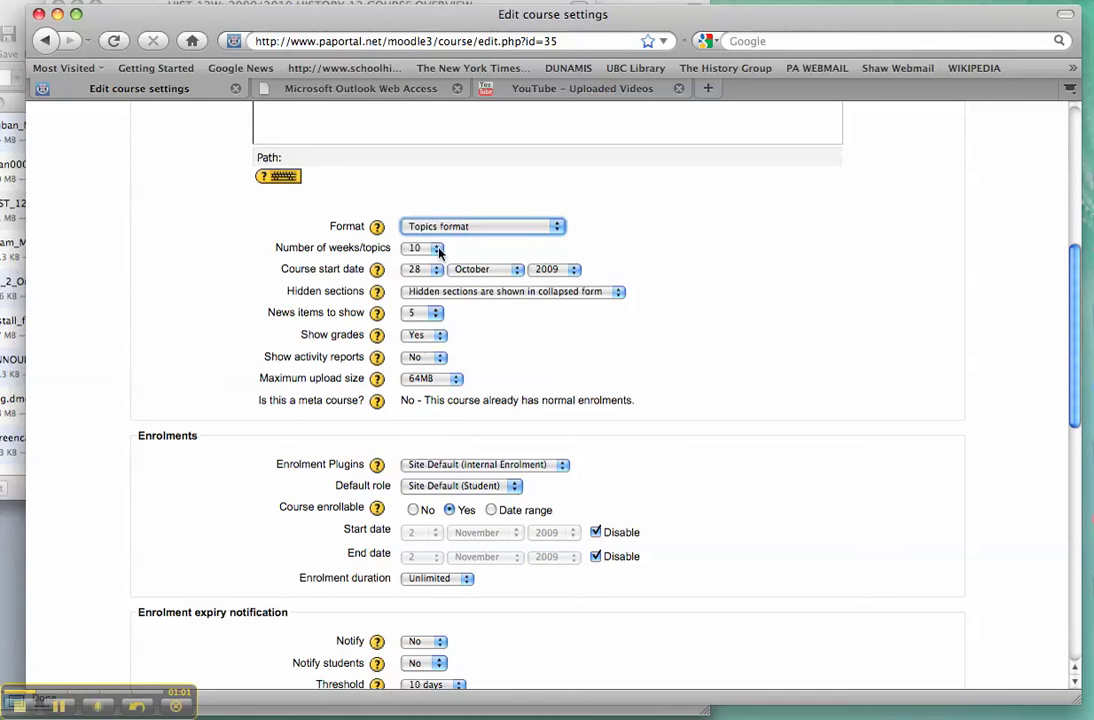
{"action": "left_click", "coordinate": [436, 248]}
{"action": "left_click", "coordinate": [419, 298]}
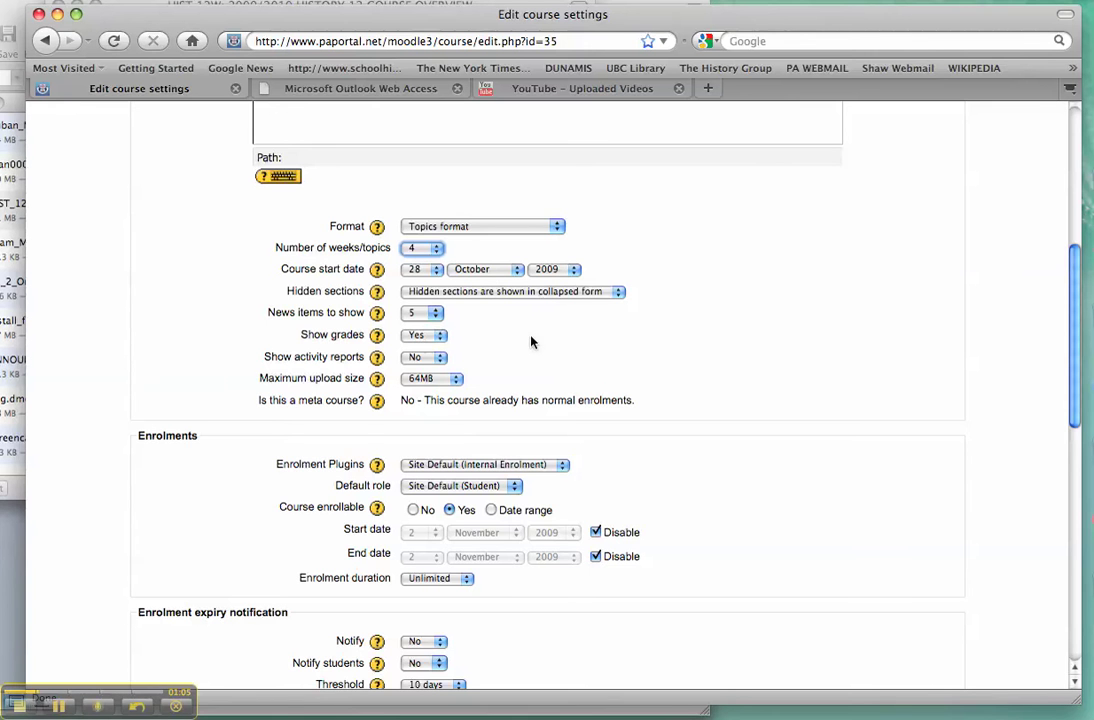
{"action": "scroll", "coordinate": [531, 342], "scroll_direction": "down", "scroll_amount": 1}
{"action": "scroll", "coordinate": [531, 342], "scroll_direction": "down", "scroll_amount": 2}
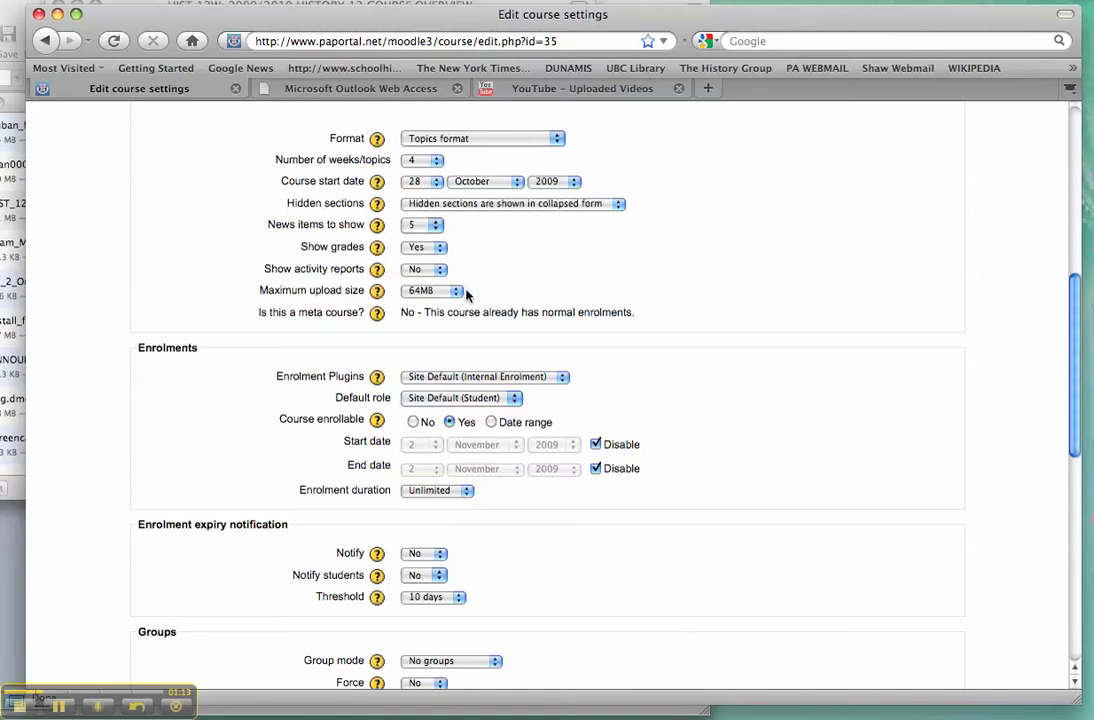
{"action": "scroll", "coordinate": [460, 291], "scroll_direction": "down", "scroll_amount": 3}
{"action": "scroll", "coordinate": [463, 291], "scroll_direction": "down", "scroll_amount": 2}
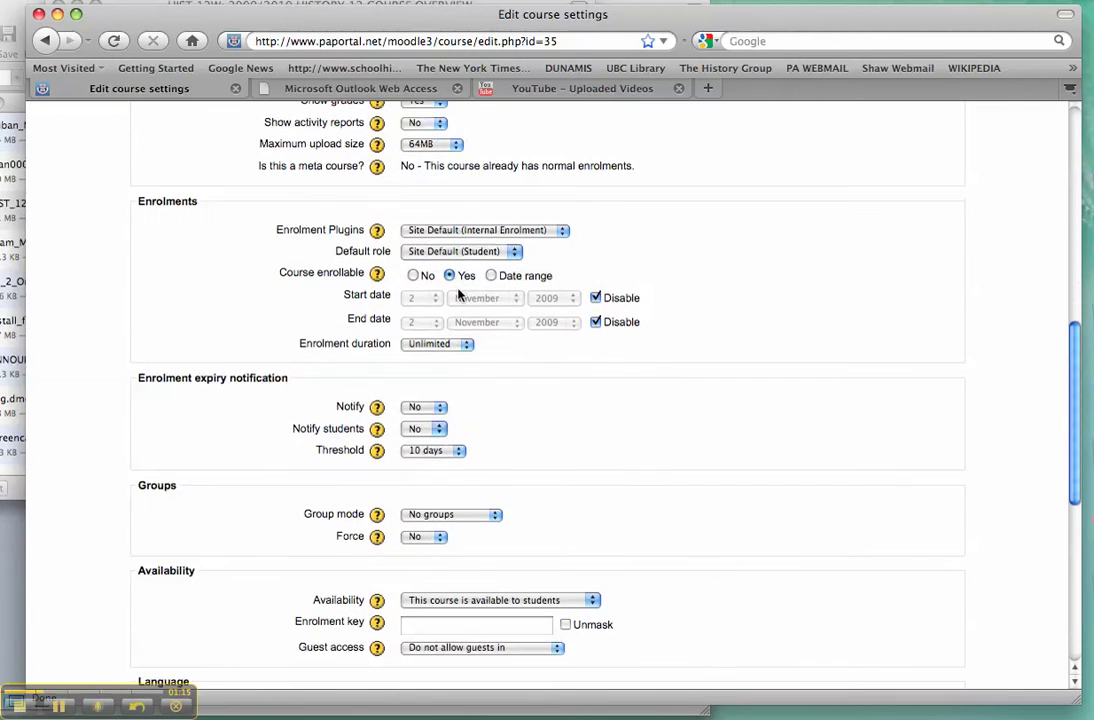
{"action": "scroll", "coordinate": [440, 348], "scroll_direction": "down", "scroll_amount": 2}
Enter a course enrolment key, briefly unmasking it to verify the entry.
{"action": "scroll", "coordinate": [445, 346], "scroll_direction": "down", "scroll_amount": 2}
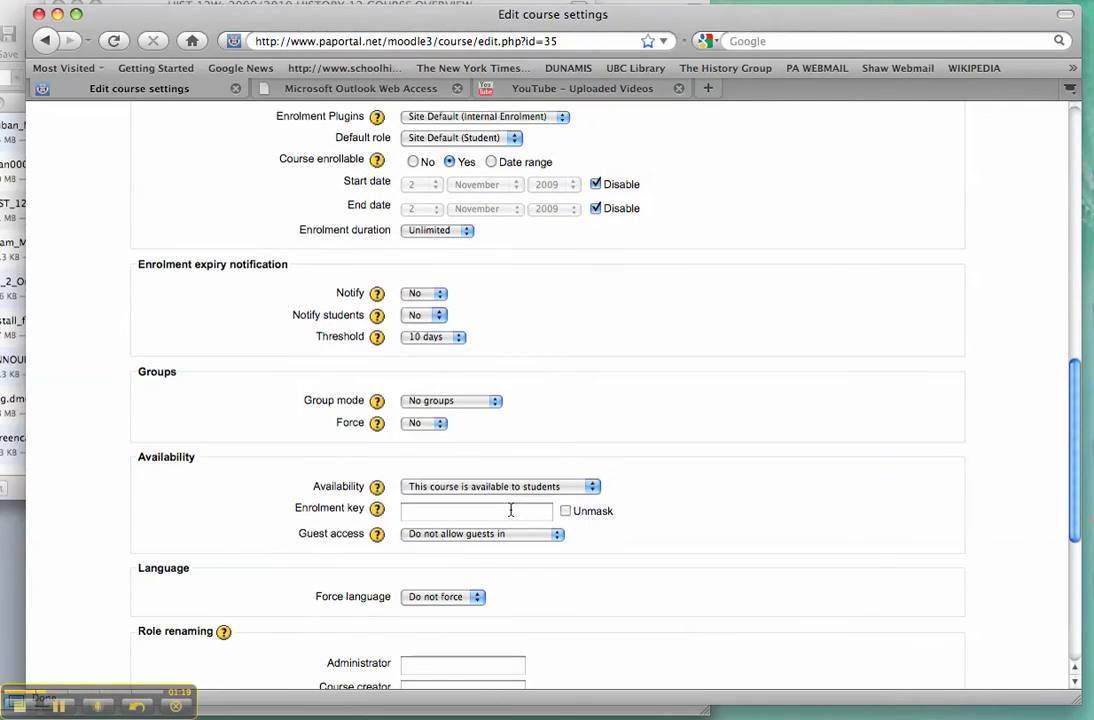
{"action": "left_click", "coordinate": [511, 510]}
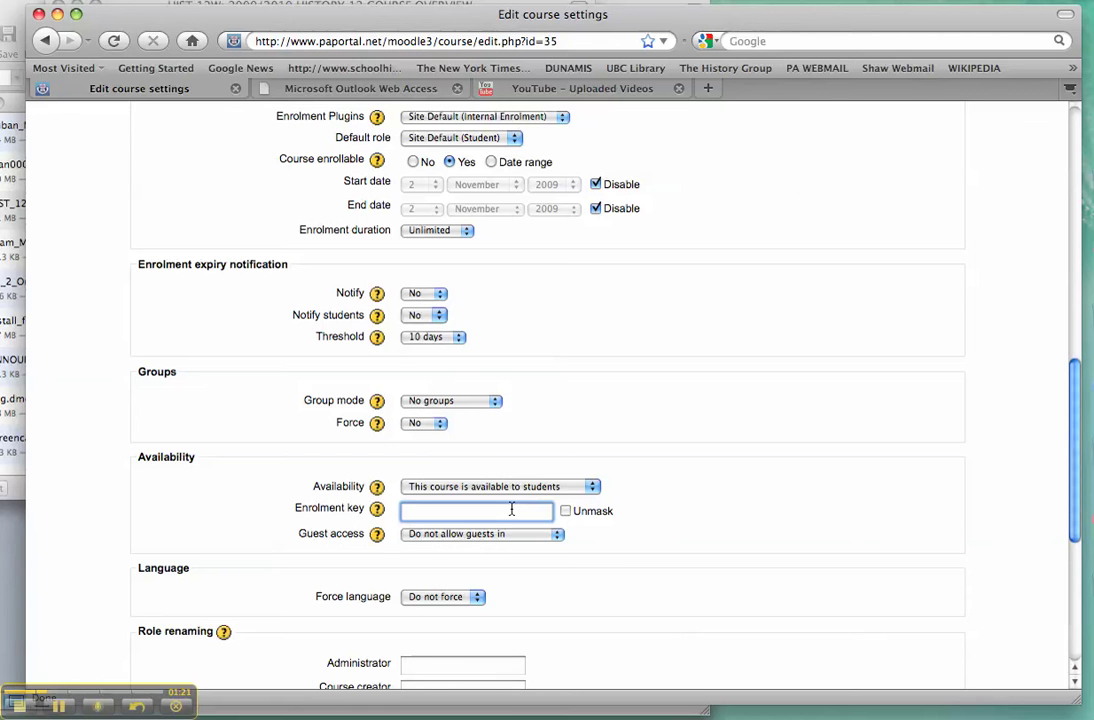
{"action": "type", "text": "•••••"}
{"action": "left_click", "coordinate": [566, 511]}
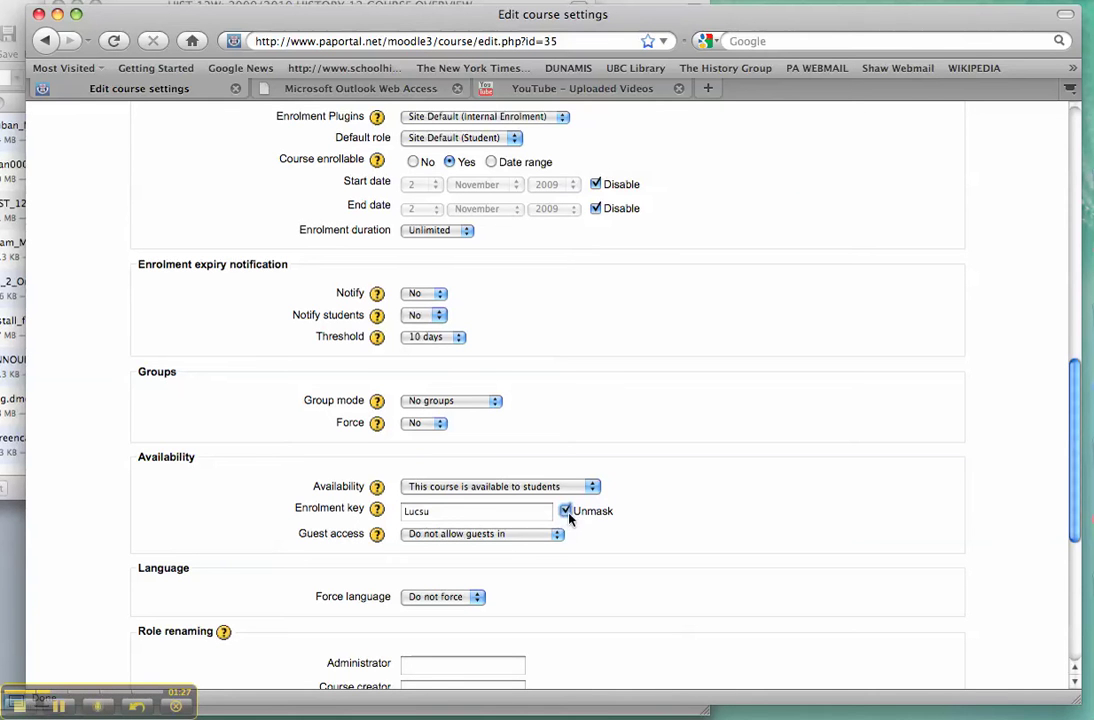
{"action": "left_click", "coordinate": [566, 511]}
{"action": "scroll", "coordinate": [625, 525], "scroll_direction": "down", "scroll_amount": 5}
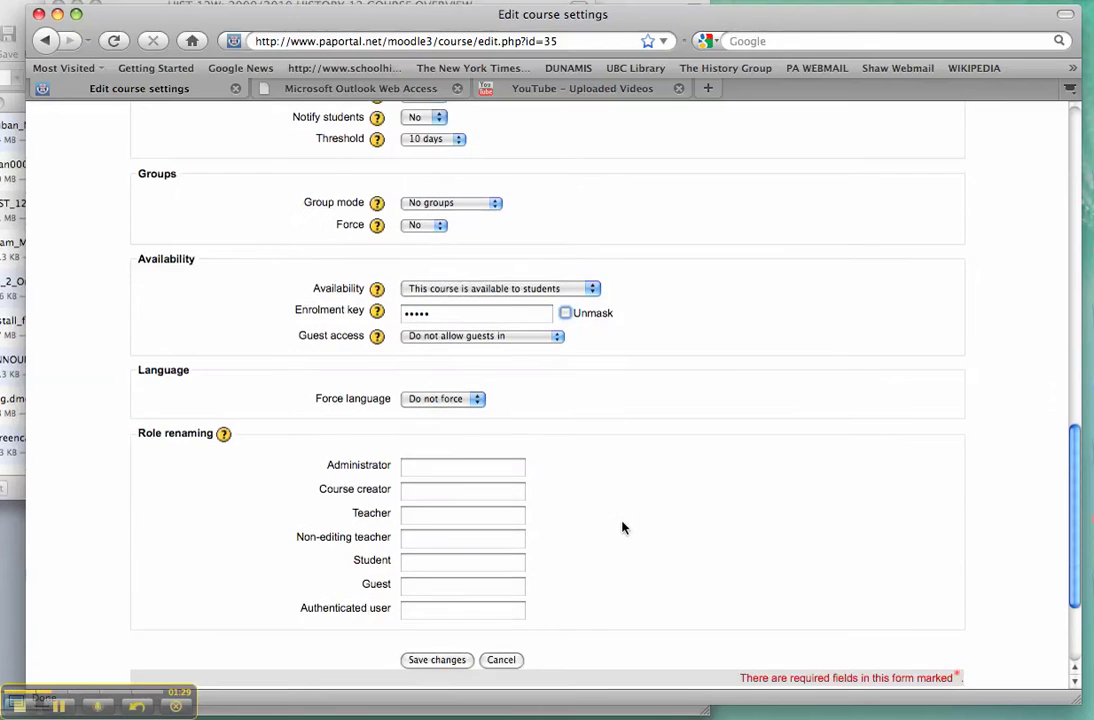
{"action": "scroll", "coordinate": [460, 478], "scroll_direction": "down", "scroll_amount": 3}
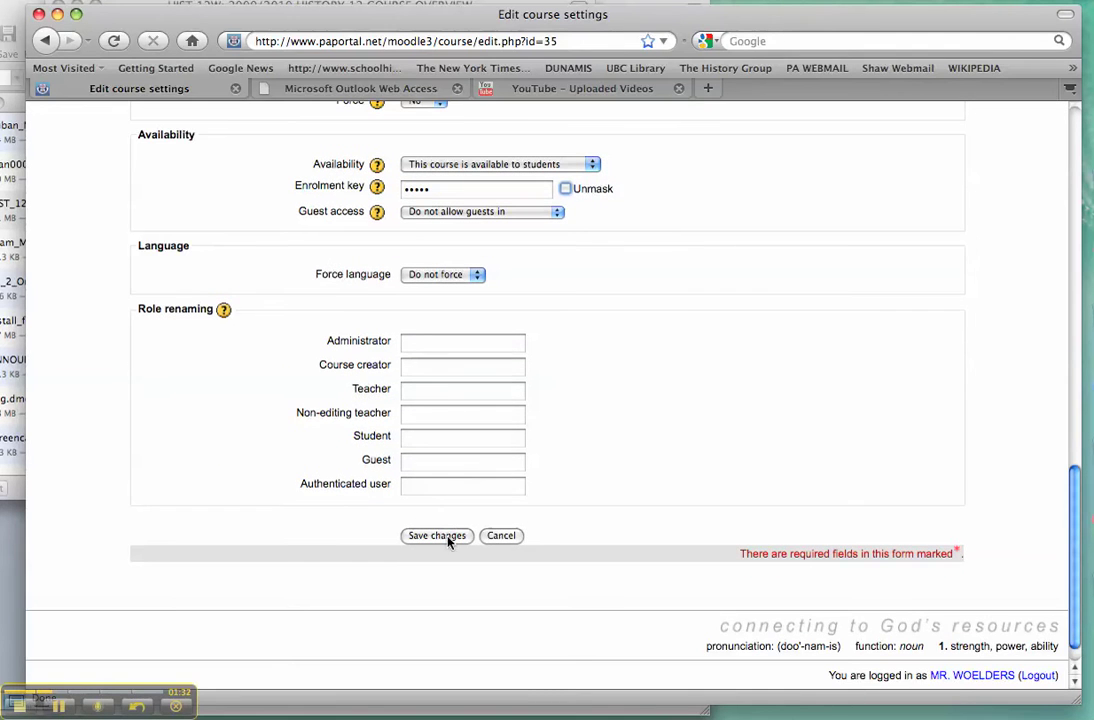
{"action": "scroll", "coordinate": [449, 541], "scroll_direction": "up", "scroll_amount": 15}
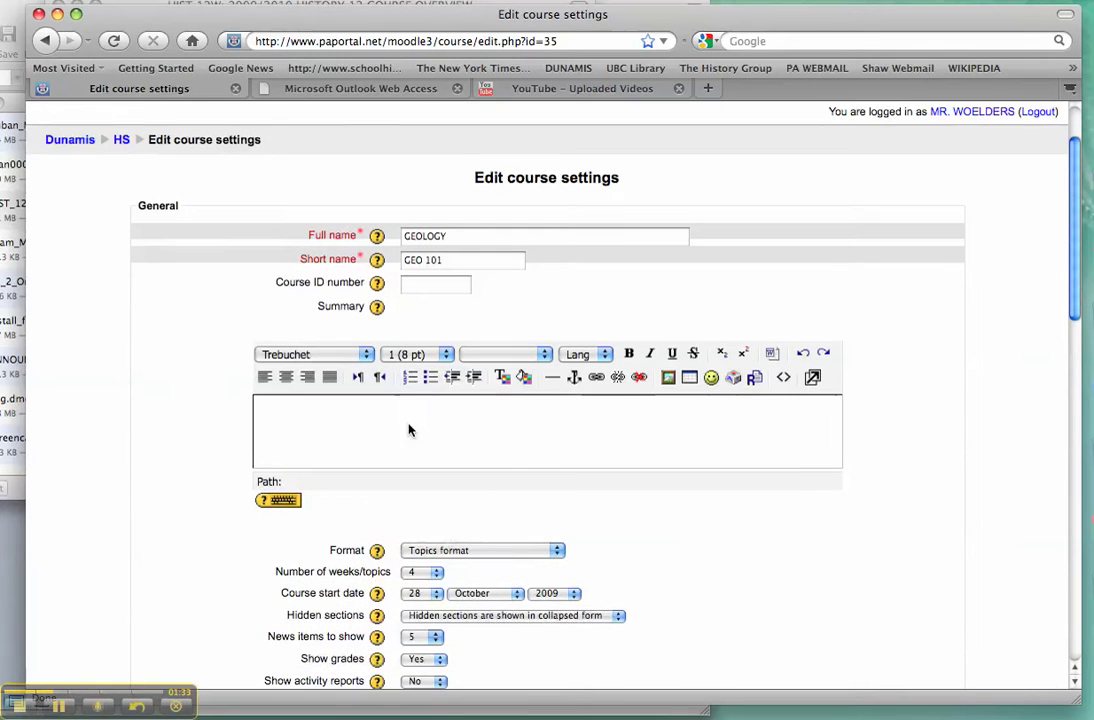
Write the course summary 'Welcome to Geology' and save the course settings.
{"action": "left_click", "coordinate": [404, 410]}
{"action": "type", "text": "Welcom"}
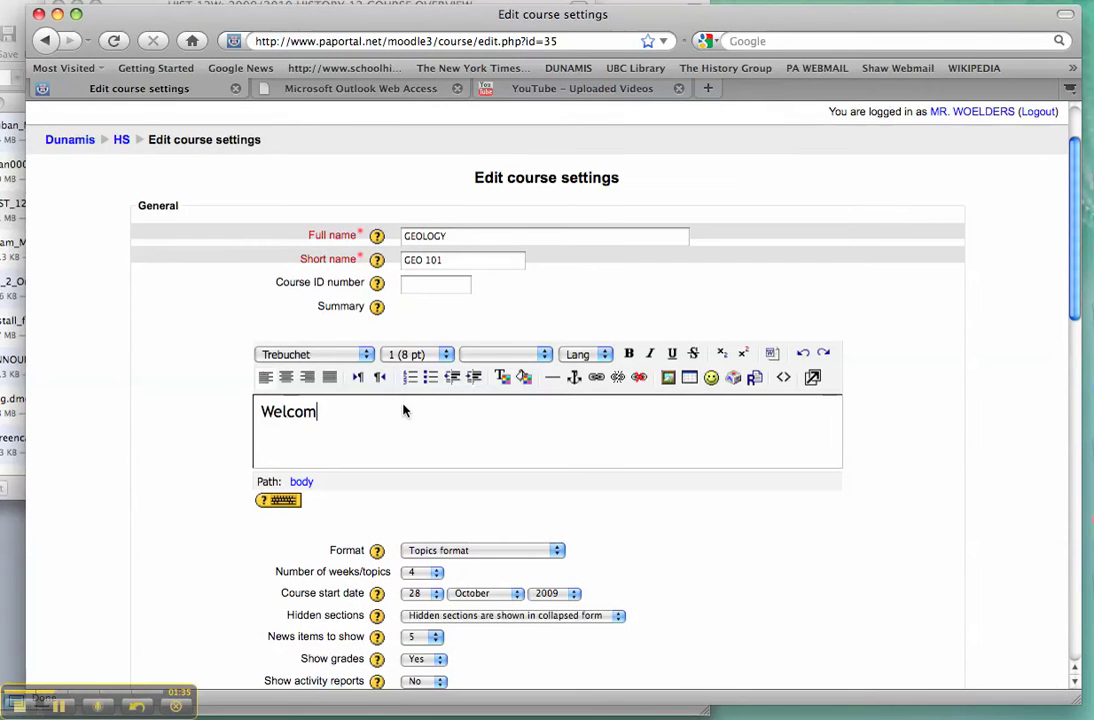
{"action": "type", "text": "e to Gelo"}
{"action": "key", "text": "BackSpace"}
{"action": "key", "text": "BackSpace"}
{"action": "type", "text": "ology"}
{"action": "scroll", "coordinate": [404, 410], "scroll_direction": "down", "scroll_amount": 15}
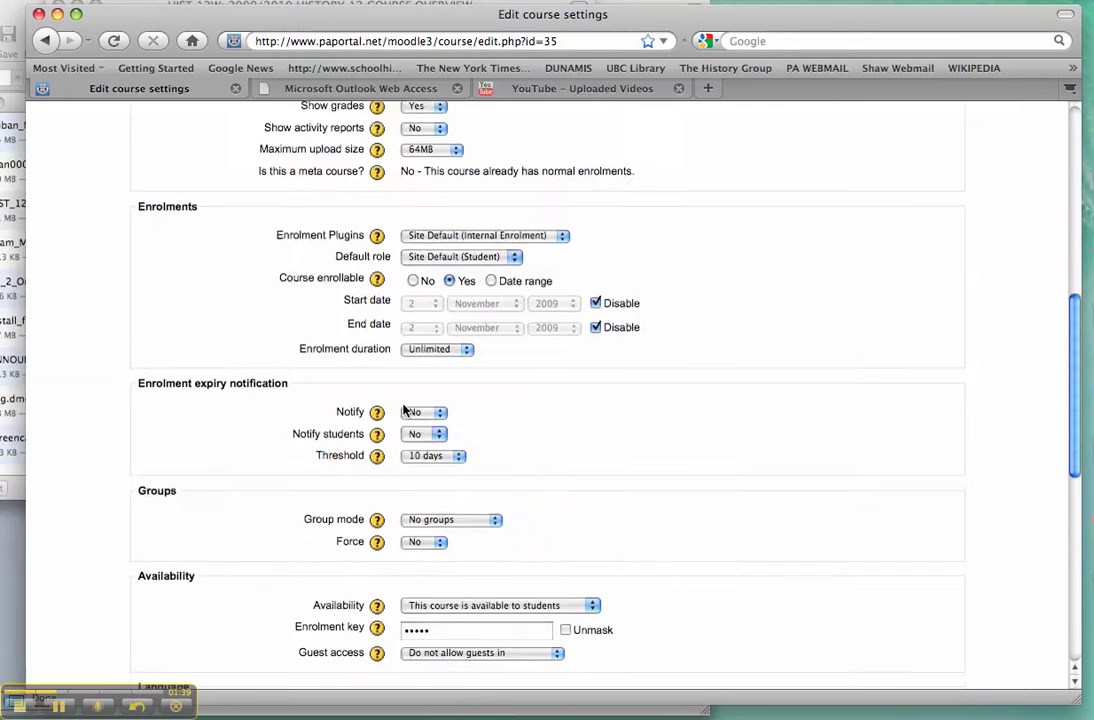
{"action": "left_click", "coordinate": [426, 674]}
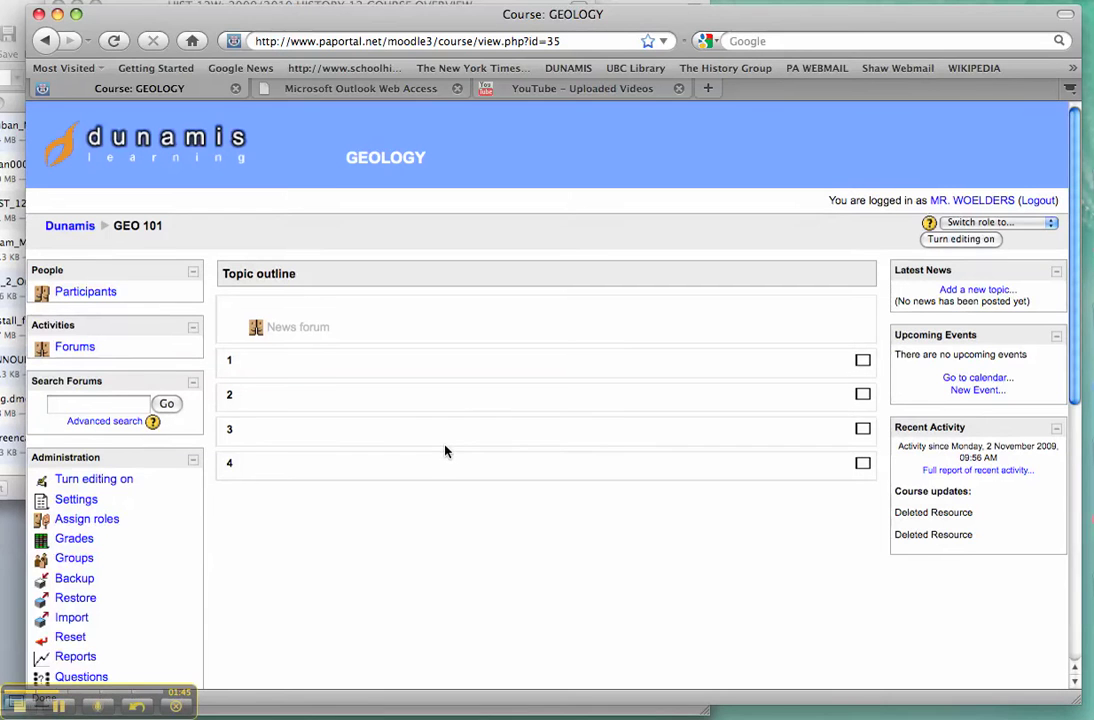
{"action": "scroll", "coordinate": [446, 451], "scroll_direction": "down", "scroll_amount": 1}
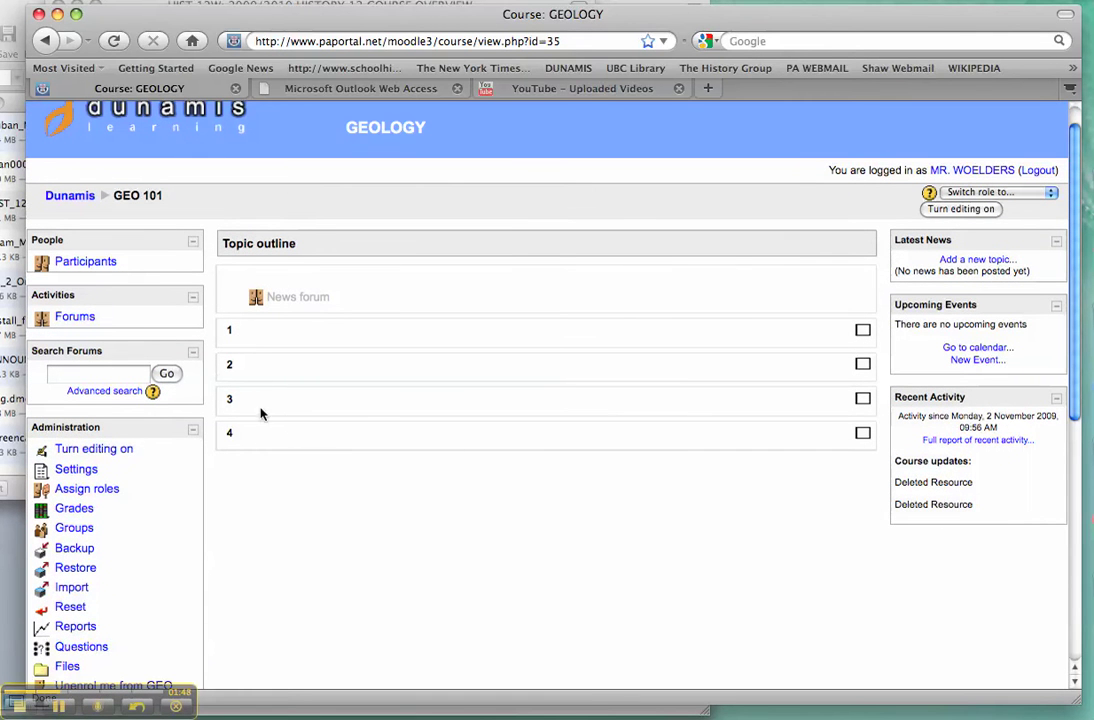
{"action": "left_click", "coordinate": [961, 209]}
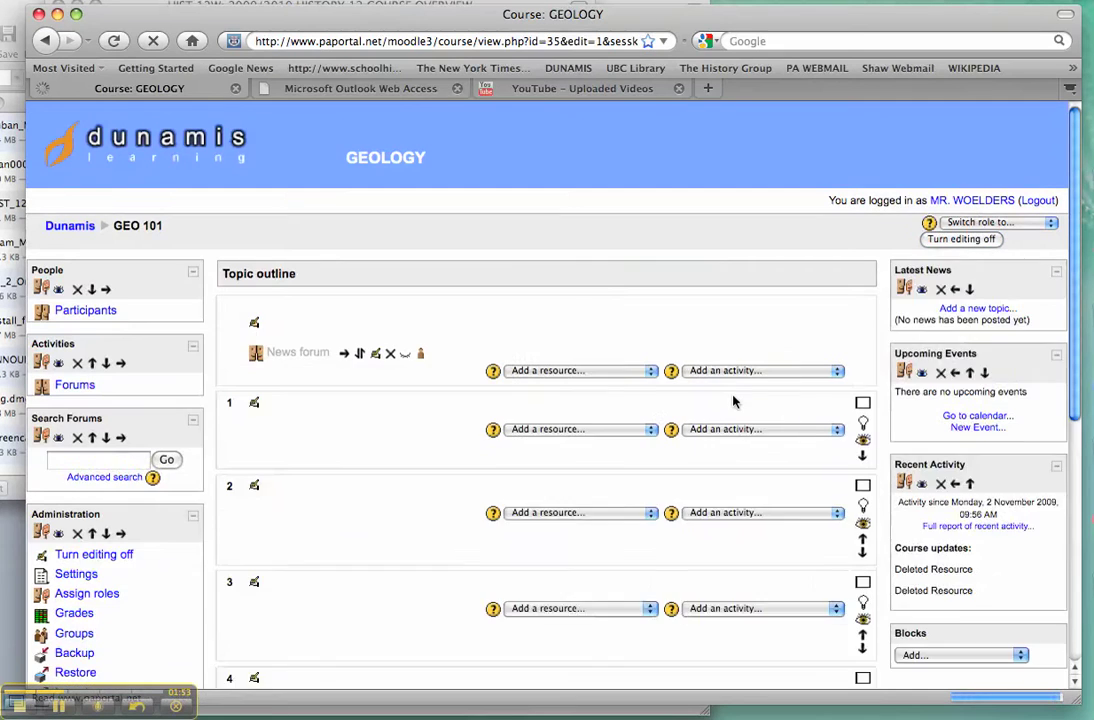
Add a Calendar block and move it above Latest News at the top of the right column.
{"action": "scroll", "coordinate": [800, 402], "scroll_direction": "down", "scroll_amount": 5}
{"action": "left_click", "coordinate": [928, 384]}
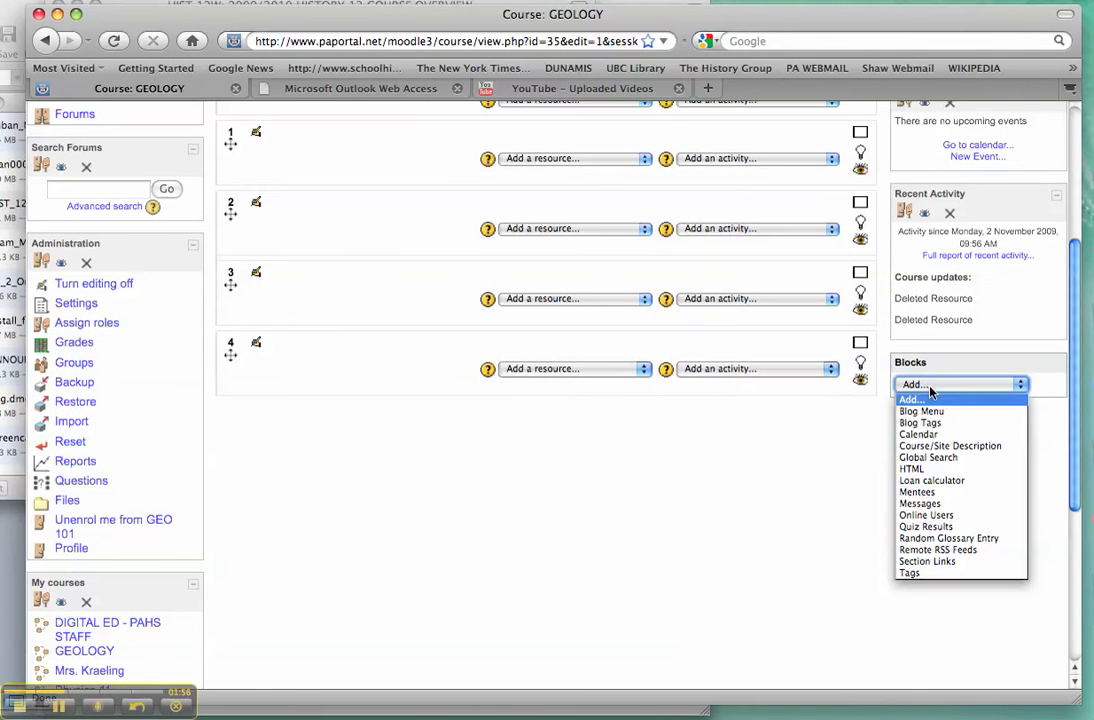
{"action": "left_click", "coordinate": [930, 434]}
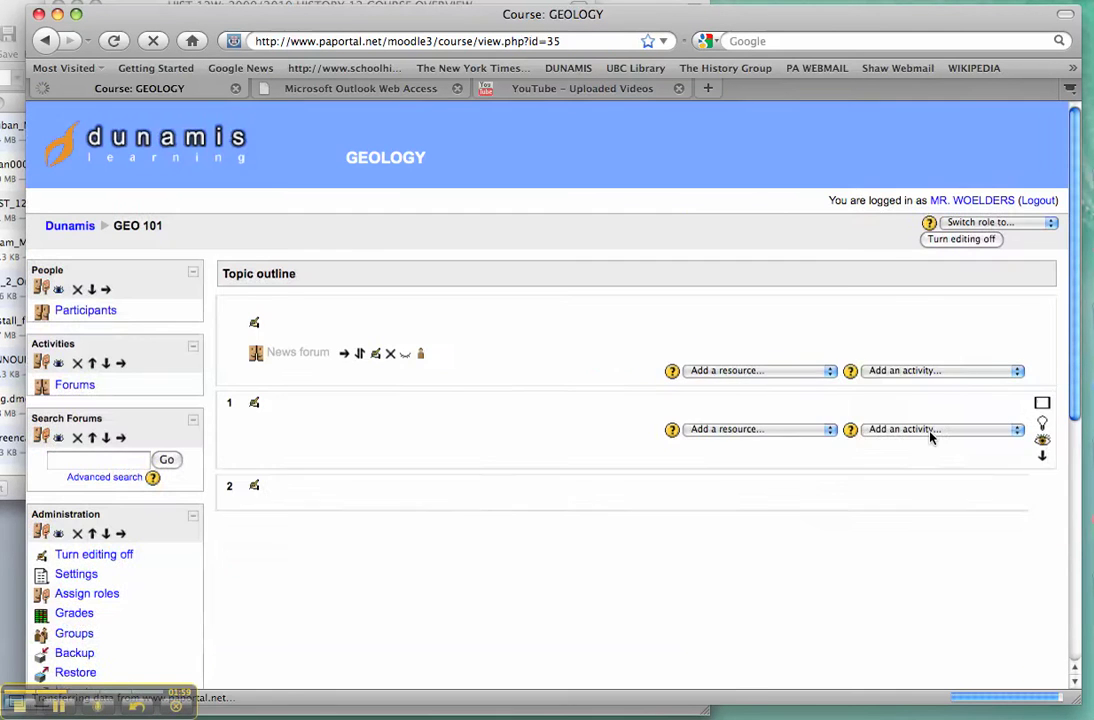
{"action": "scroll", "coordinate": [928, 420], "scroll_direction": "down", "scroll_amount": 2}
{"action": "scroll", "coordinate": [928, 411], "scroll_direction": "down", "scroll_amount": 4}
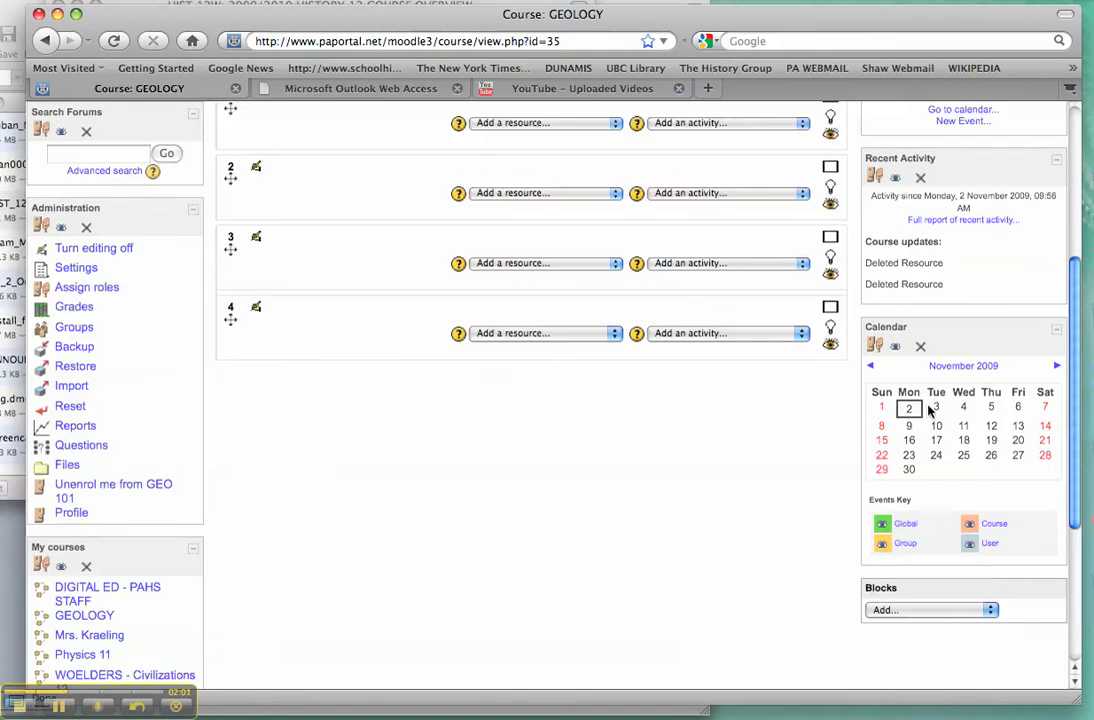
{"action": "left_click_drag", "start_coordinate": [924, 352], "coordinate": [925, 275]}
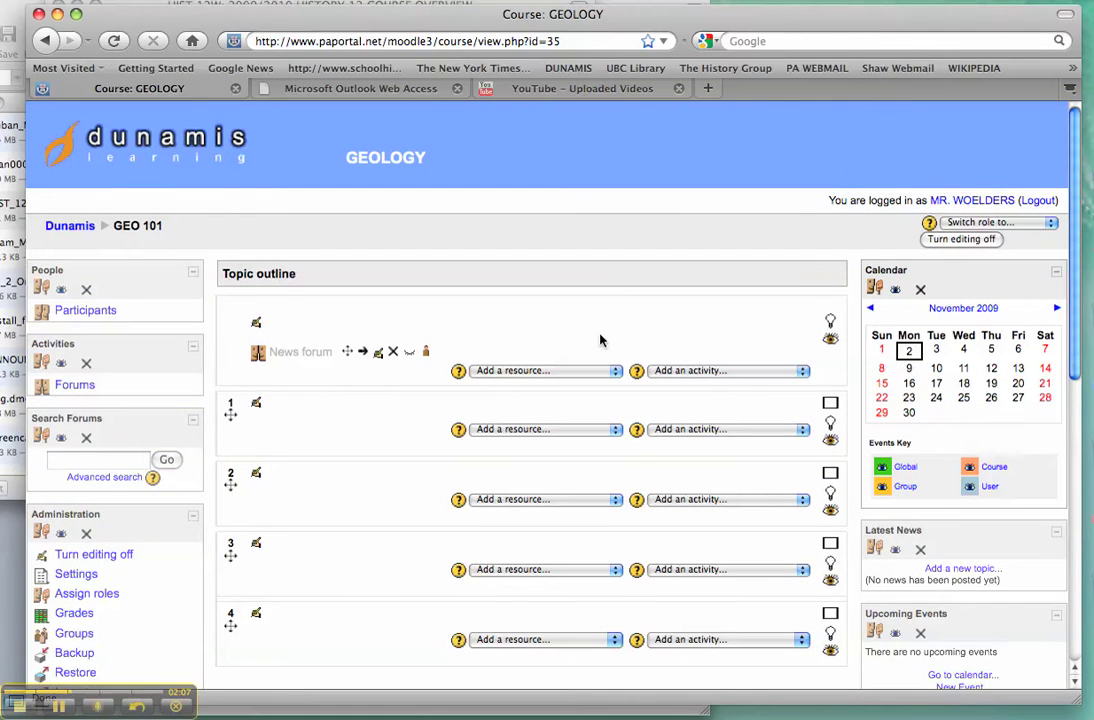
{"action": "scroll", "coordinate": [400, 300], "scroll_direction": "down", "scroll_amount": 1}
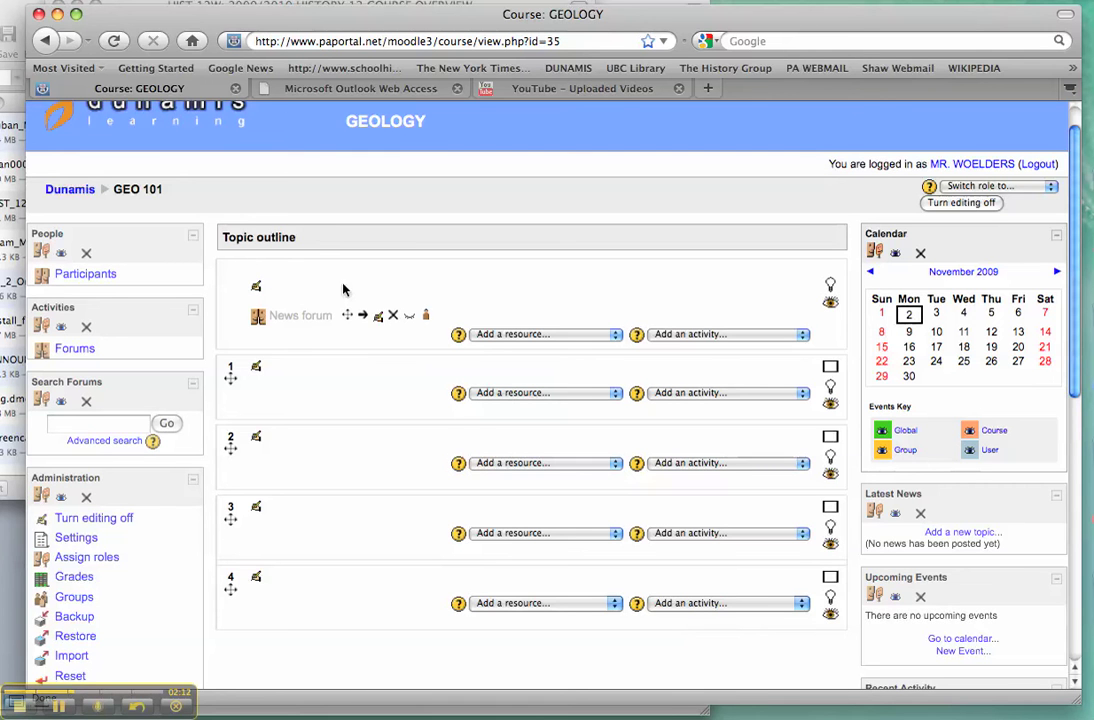
Begin the topic 0 summary with the heading GEOLOGY 101 and the teacher's name below it.
{"action": "left_click", "coordinate": [255, 288]}
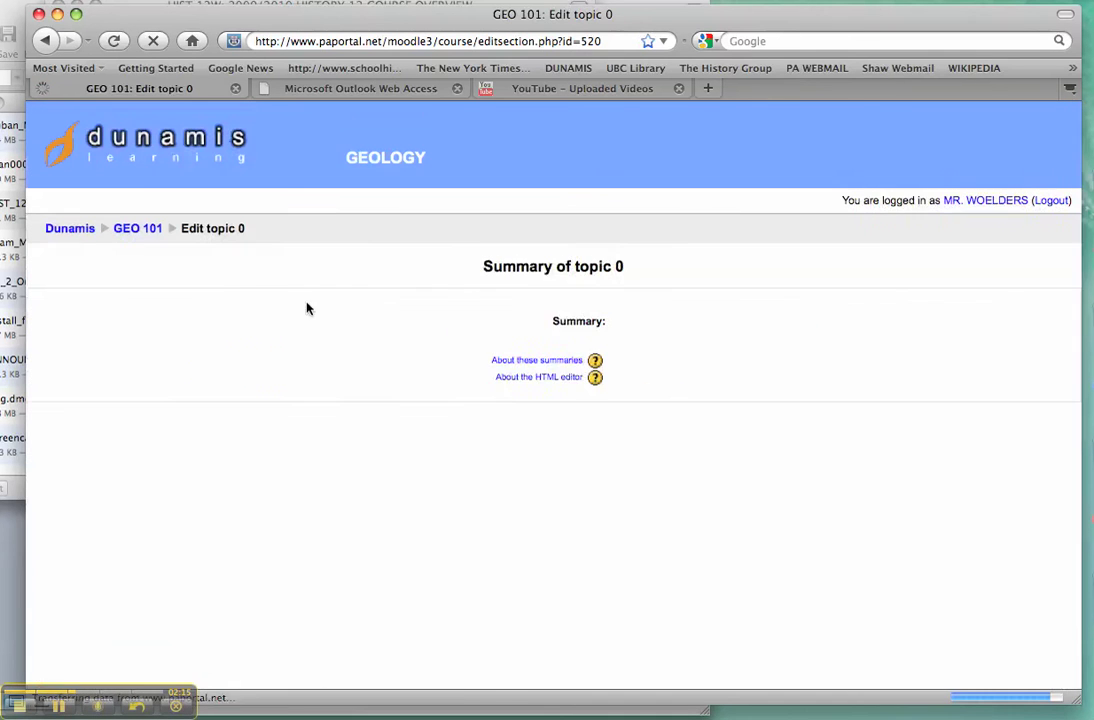
{"action": "type", "text": "G"}
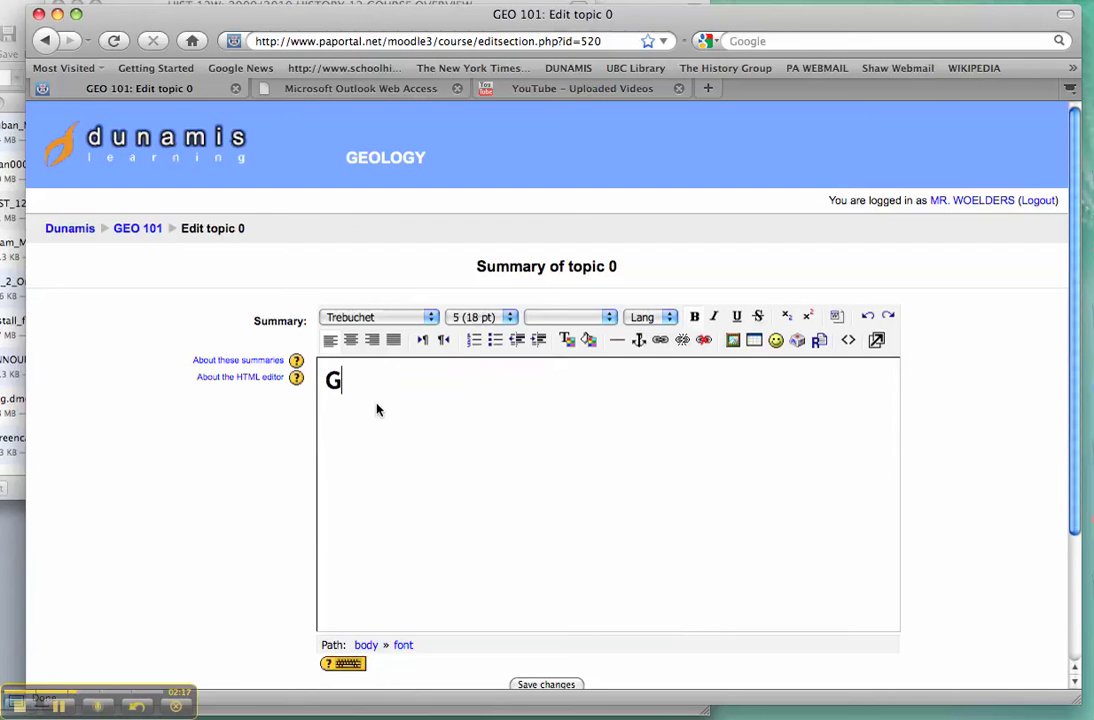
{"action": "type", "text": "EOLOGY 101"}
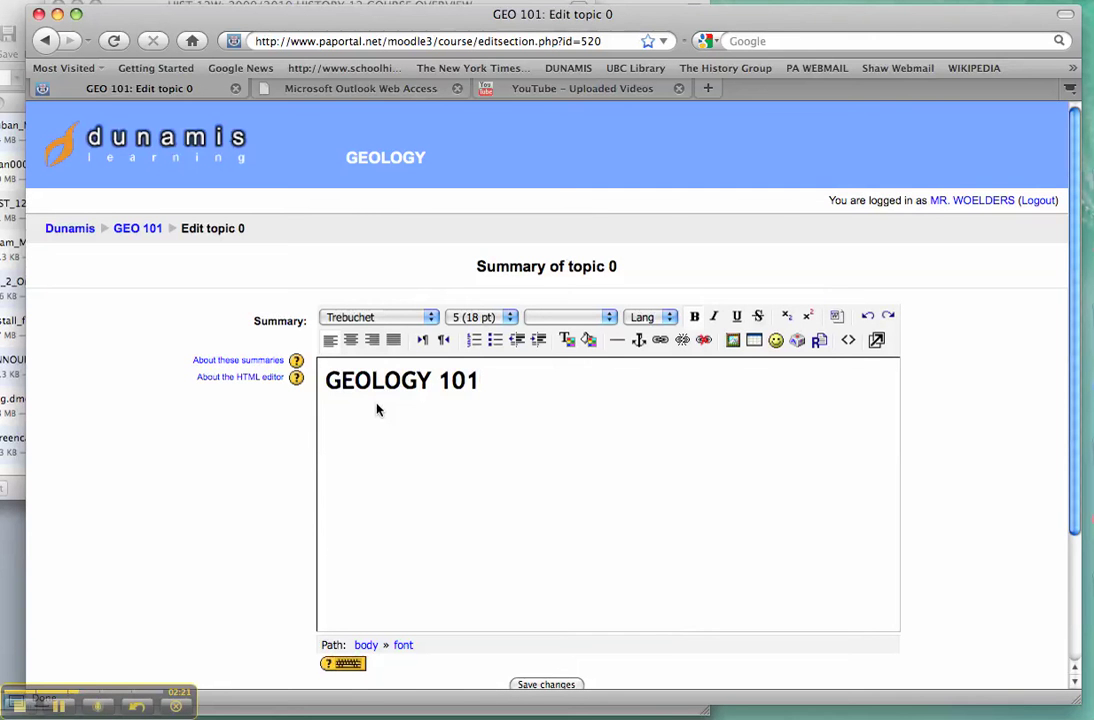
{"action": "key", "text": "Return"}
{"action": "type", "text": "W"}
{"action": "key", "text": "BackSpace"}
{"action": "type", "text": "Mr. Woelders"}
{"action": "key", "text": "Return"}
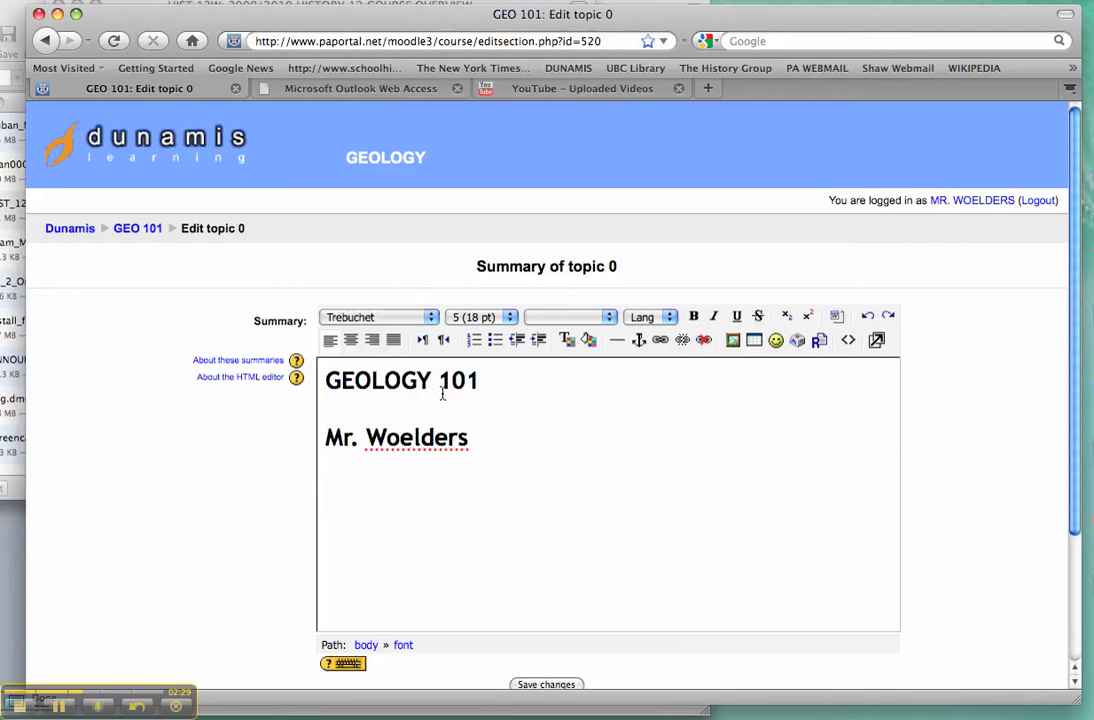
Add a 'Due dates:' line with 'Monday,' directly beneath it.
{"action": "type", "text": "DU"}
{"action": "key", "text": "BackSpace"}
{"action": "type", "text": "ue"}
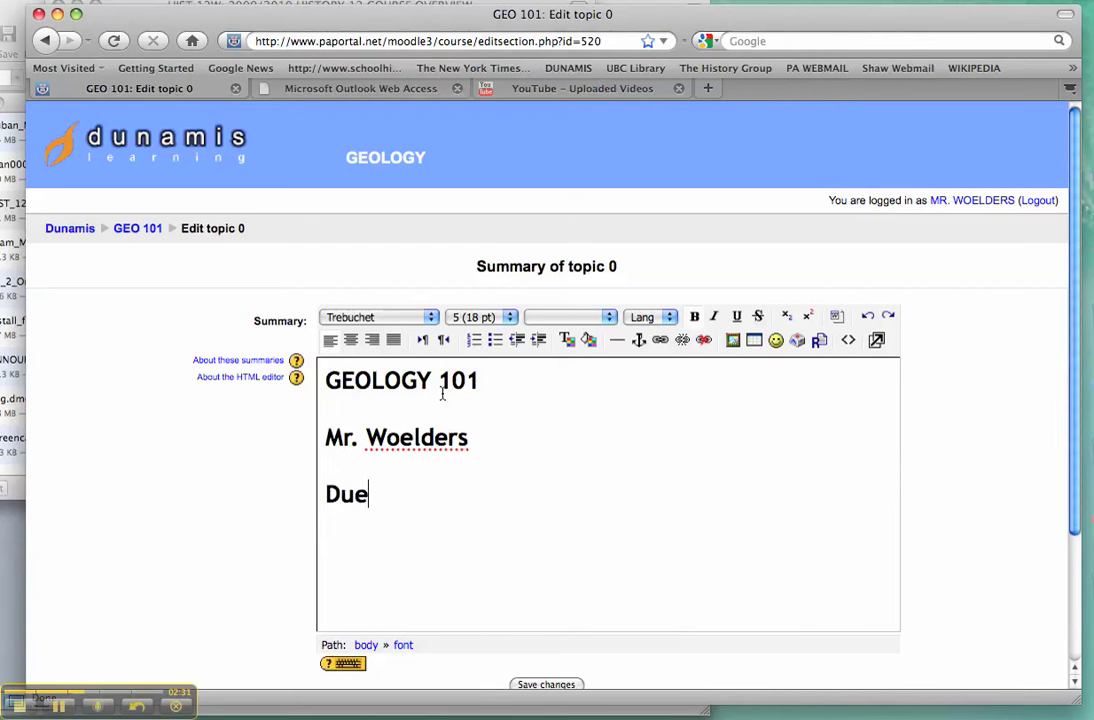
{"action": "type", "text": " dates:"}
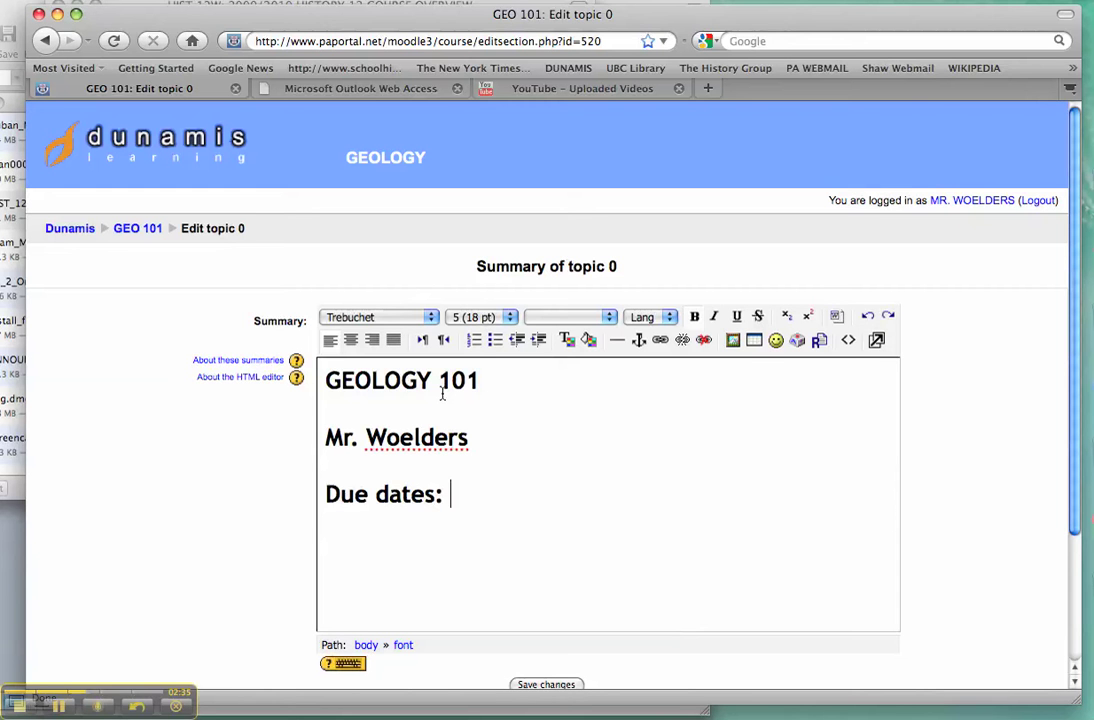
{"action": "key", "text": "shift+Return"}
{"action": "type", "text": "Monday, "}
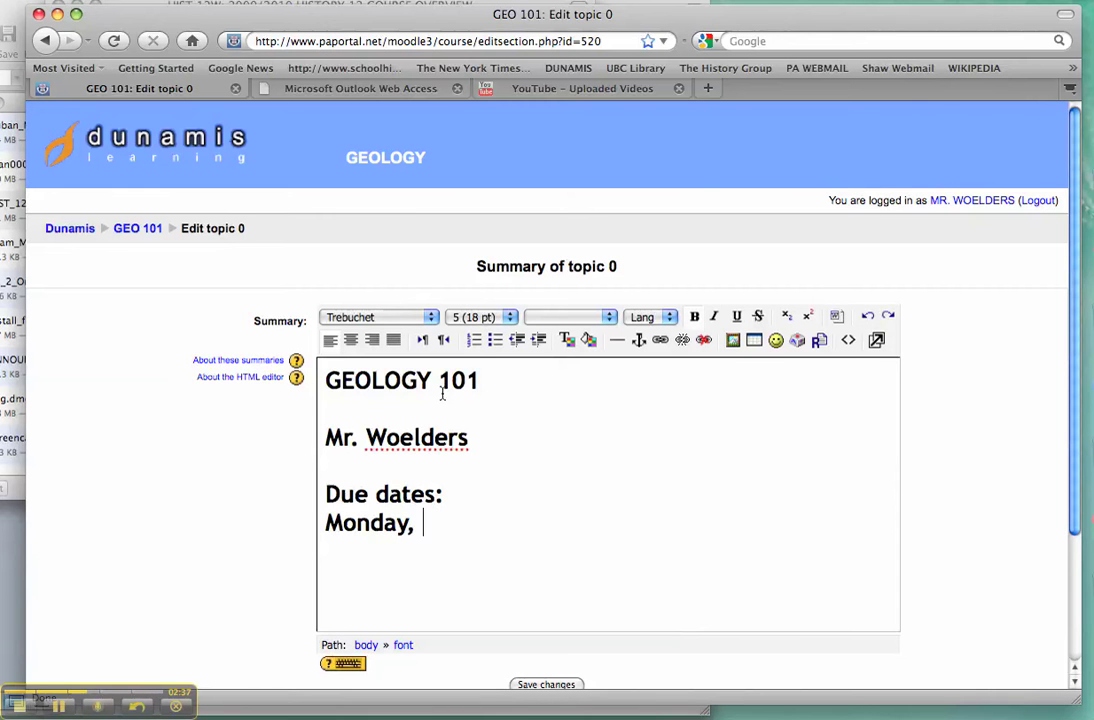
{"action": "type", "text": "hkfjhd"}
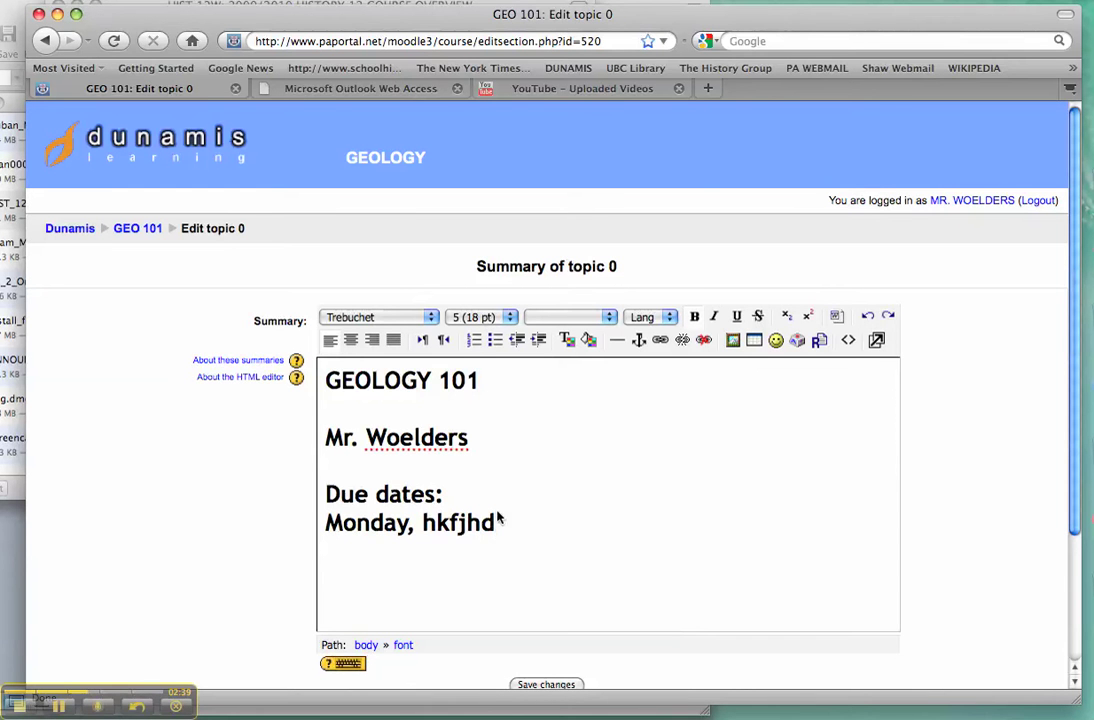
Set the text below the title, from the teacher's name down, to 12 pt.
{"action": "left_click_drag", "start_coordinate": [495, 523], "coordinate": [323, 440]}
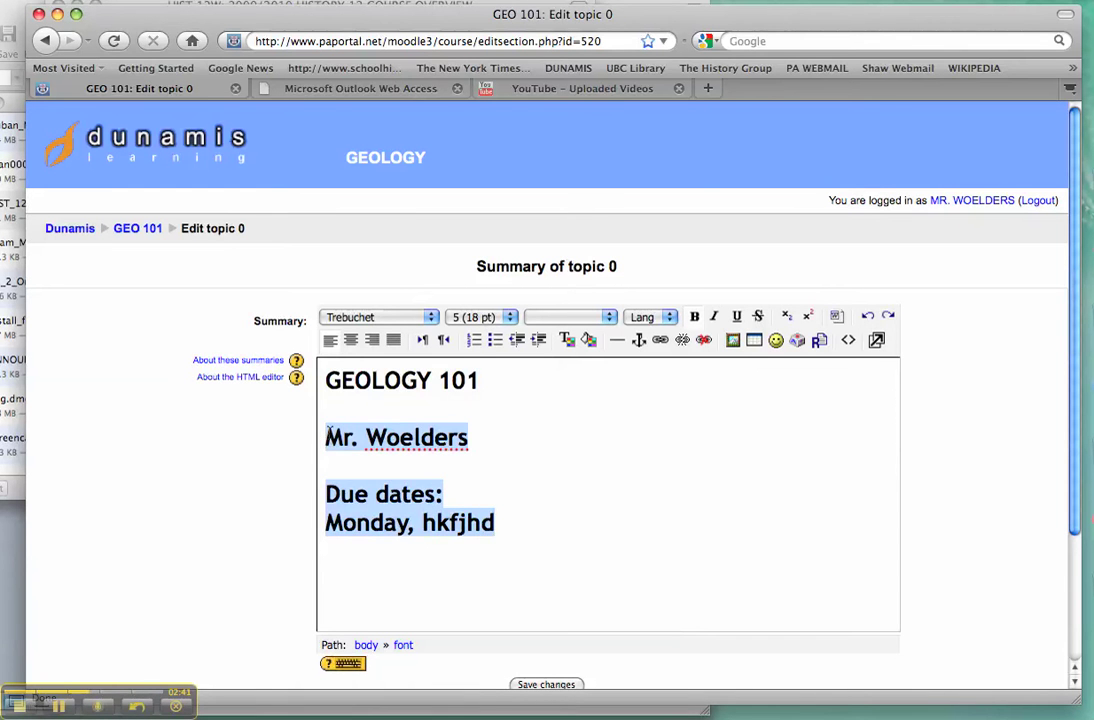
{"action": "left_click", "coordinate": [510, 318]}
{"action": "left_click", "coordinate": [470, 363]}
{"action": "left_click", "coordinate": [457, 420]}
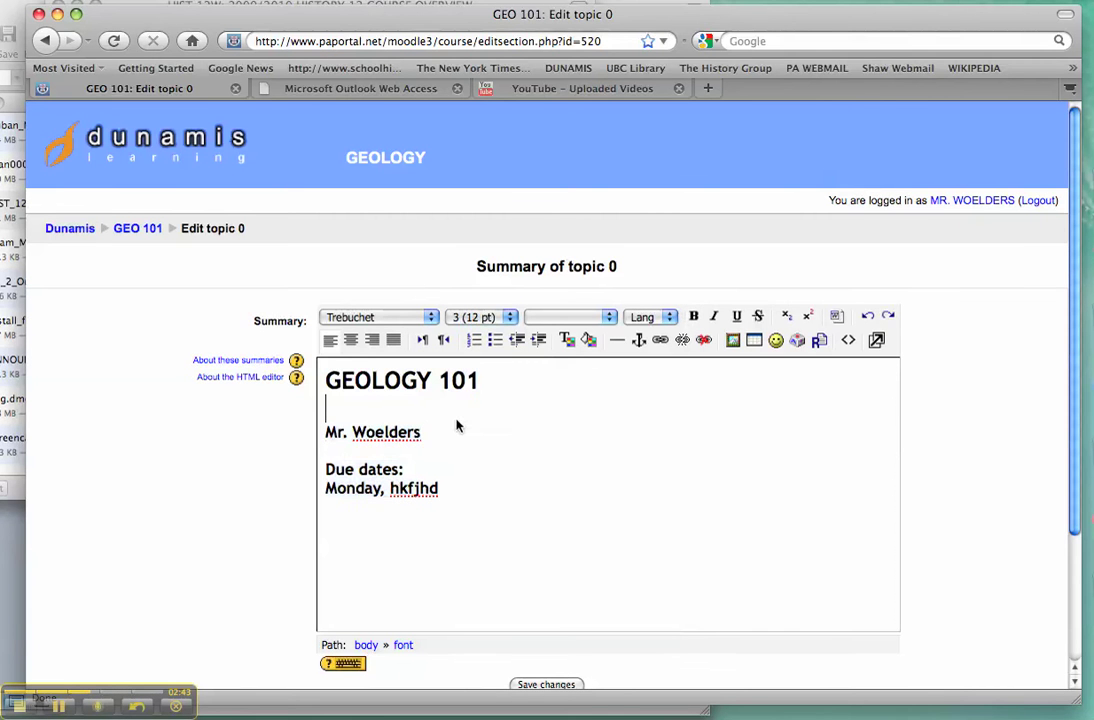
Colour the GEOLOGY 101 title dark red (#990000) and add a horizontal rule under it.
{"action": "left_click_drag", "start_coordinate": [502, 388], "coordinate": [330, 375]}
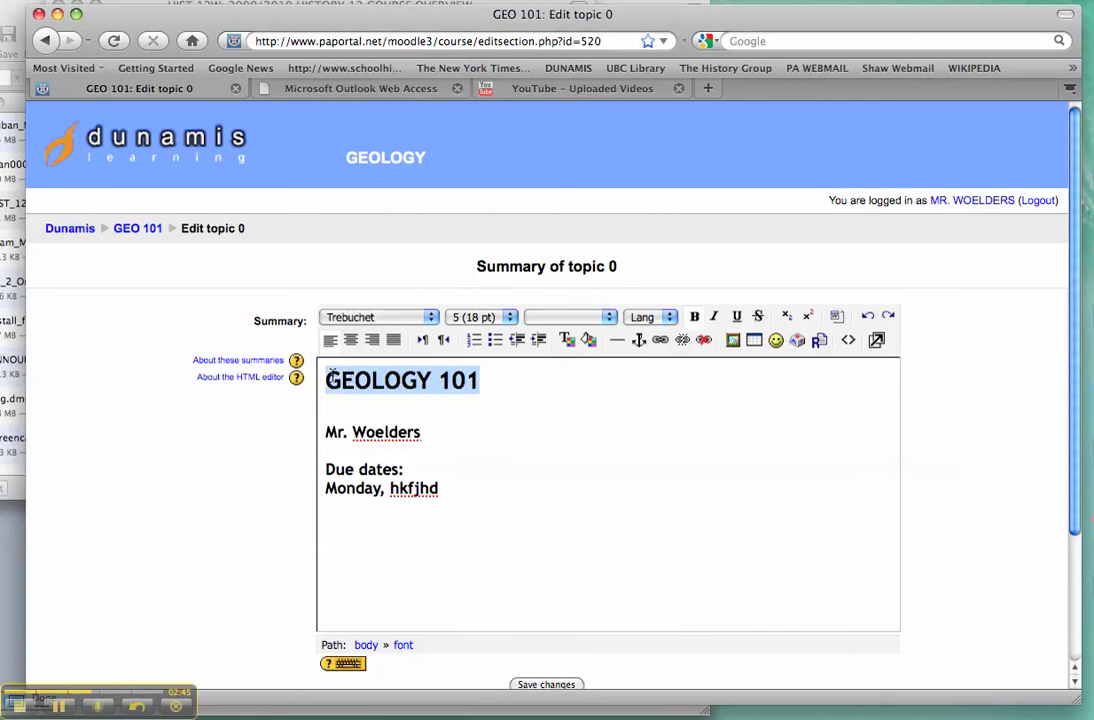
{"action": "left_click", "coordinate": [575, 344]}
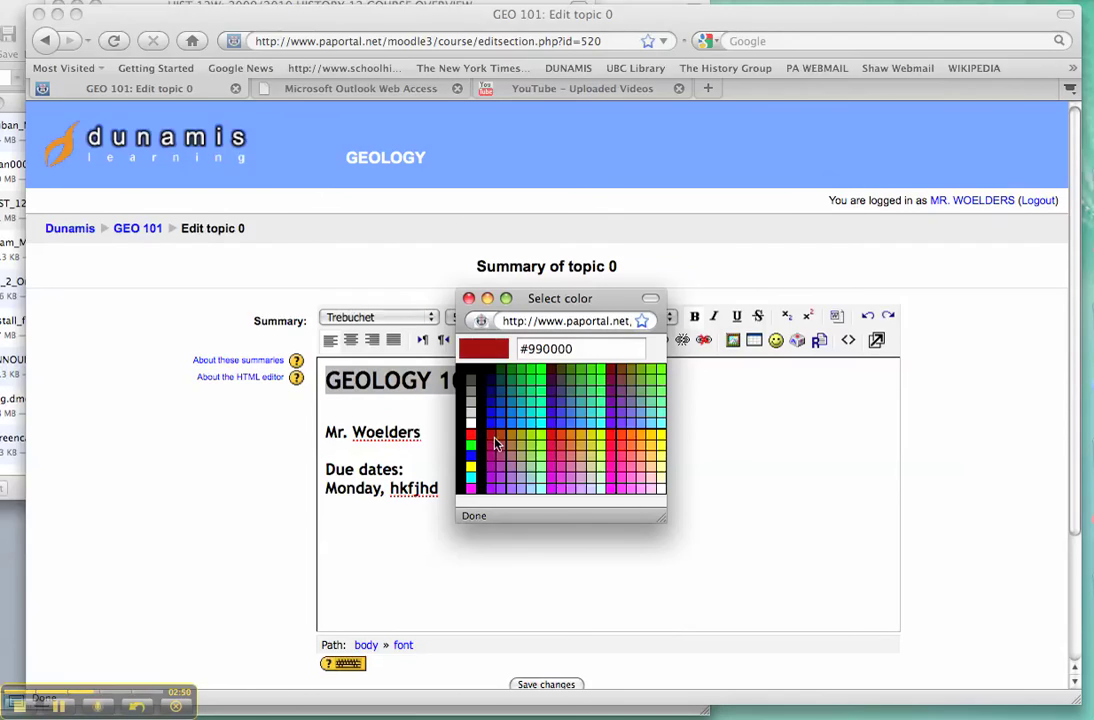
{"action": "left_click", "coordinate": [497, 444]}
{"action": "left_click", "coordinate": [503, 393]}
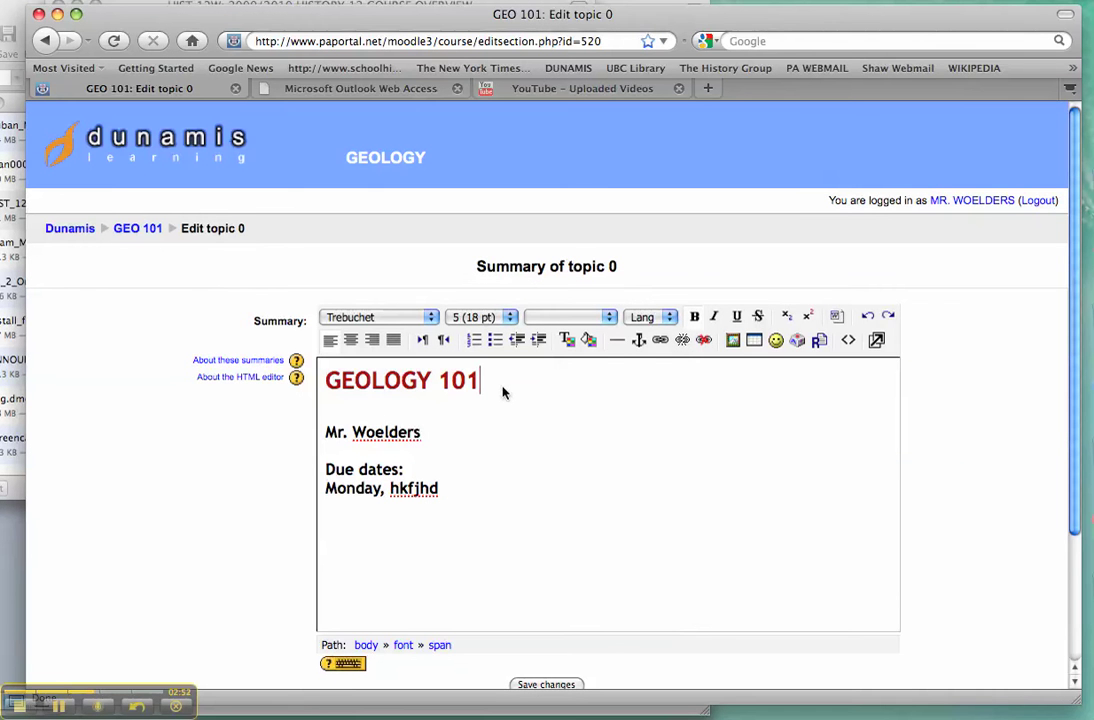
{"action": "left_click", "coordinate": [616, 346]}
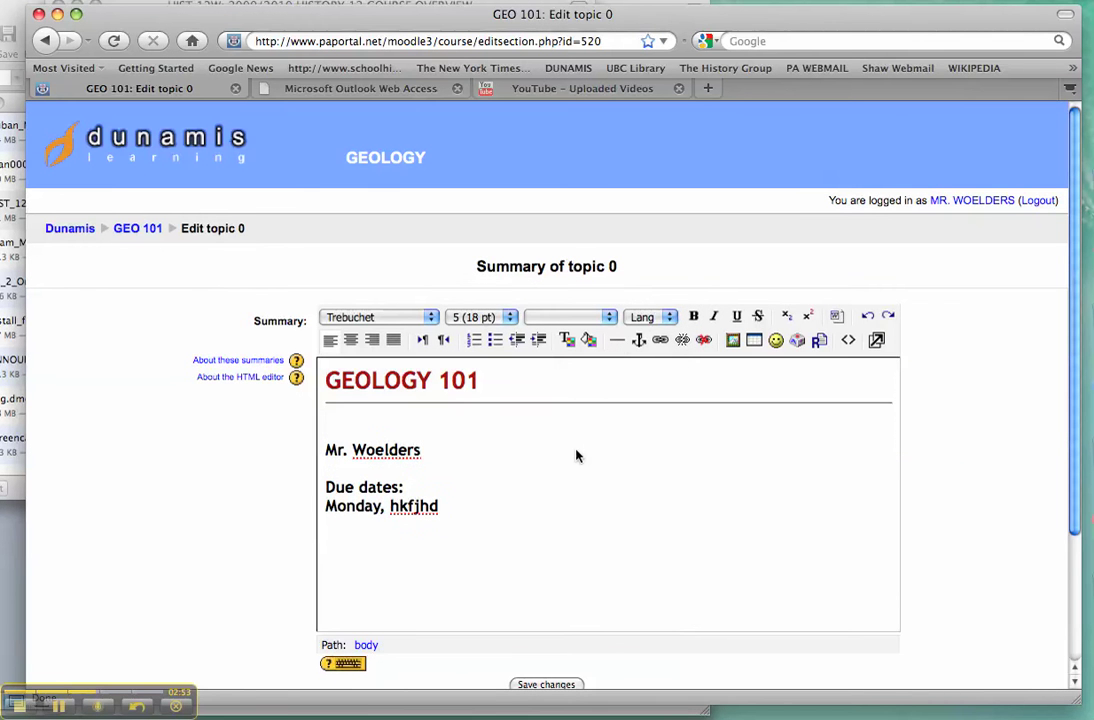
Highlight the teacher's name with a yellow background colour.
{"action": "left_click_drag", "start_coordinate": [425, 461], "coordinate": [326, 457]}
{"action": "left_click", "coordinate": [590, 342]}
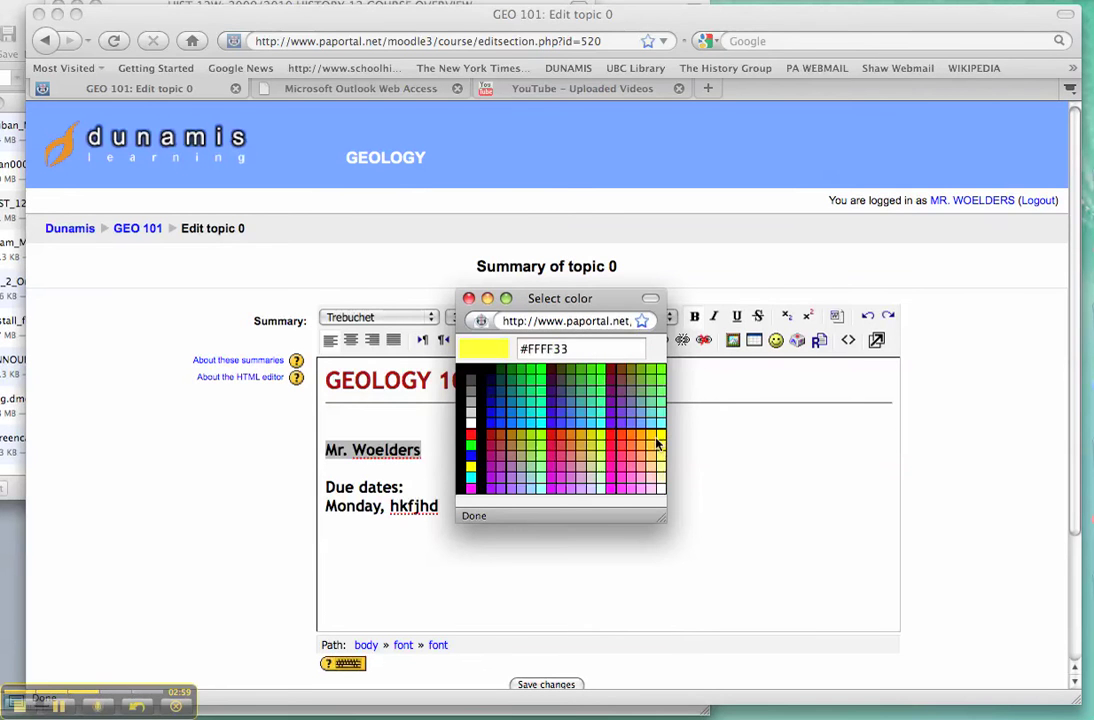
{"action": "left_click", "coordinate": [653, 440]}
{"action": "scroll", "coordinate": [600, 515], "scroll_direction": "down", "scroll_amount": 3}
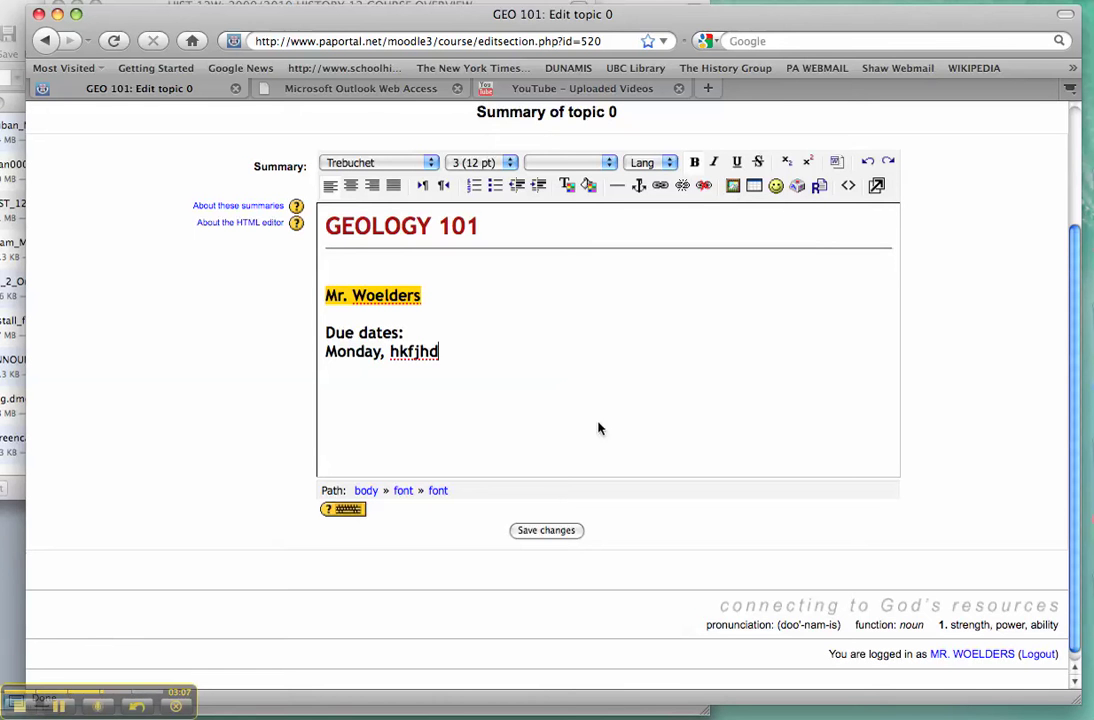
Save the topic 0 summary and hide the News forum from students.
{"action": "left_click", "coordinate": [543, 533]}
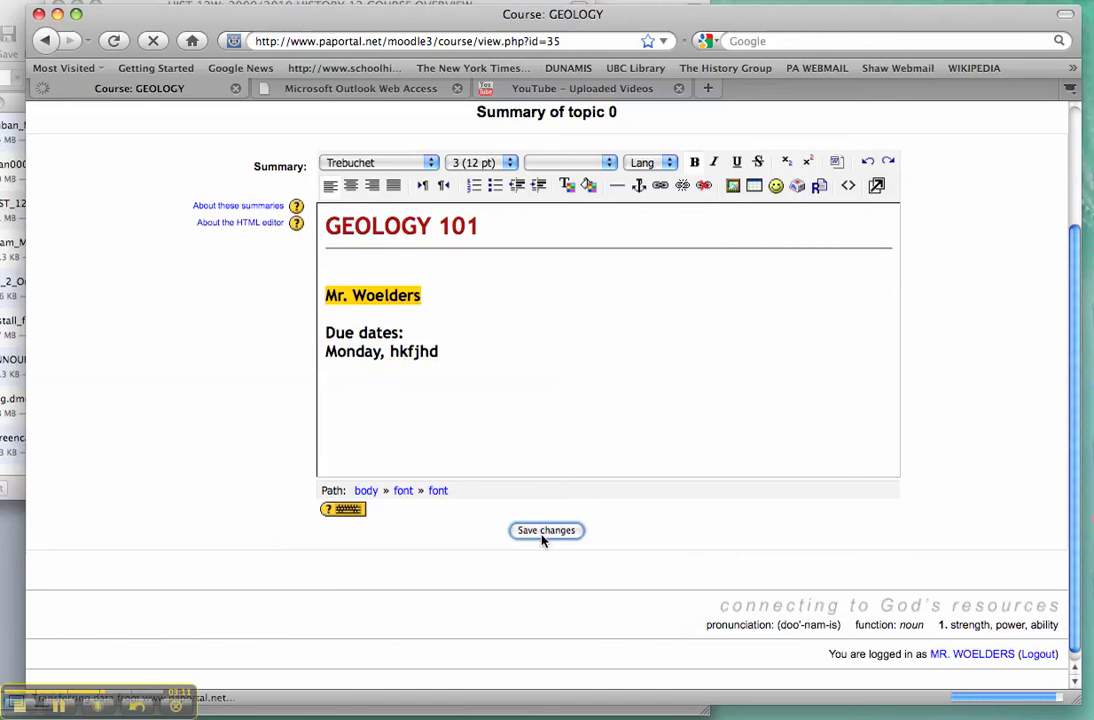
{"action": "scroll", "coordinate": [518, 408], "scroll_direction": "down", "scroll_amount": 3}
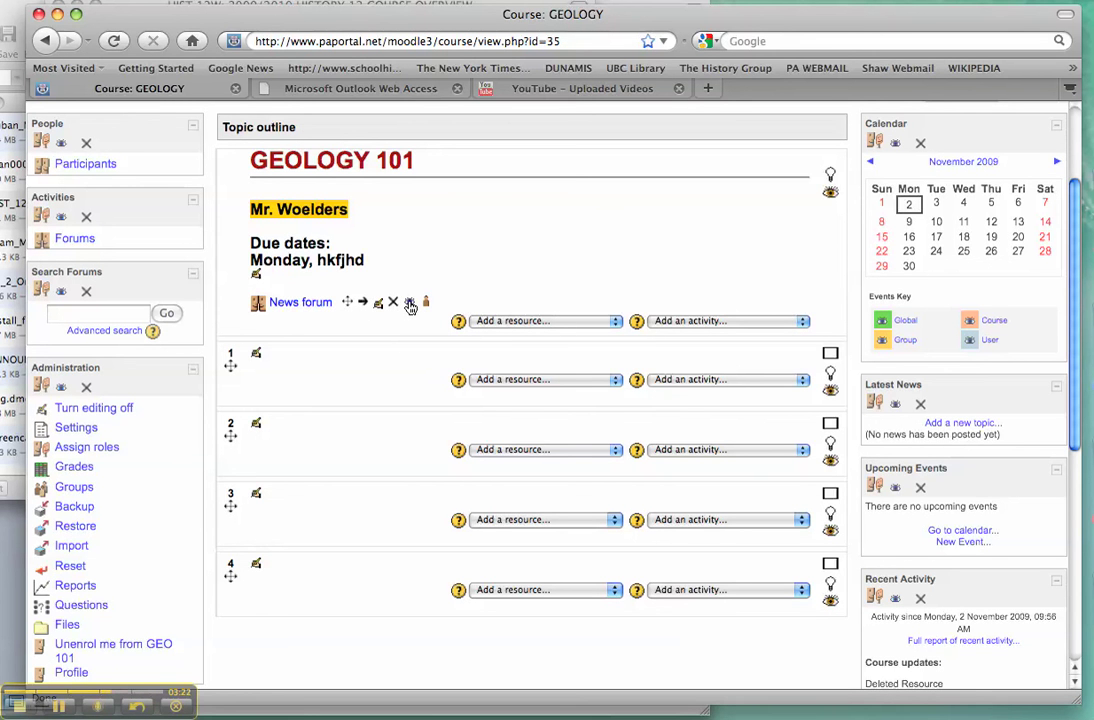
{"action": "left_click", "coordinate": [410, 306]}
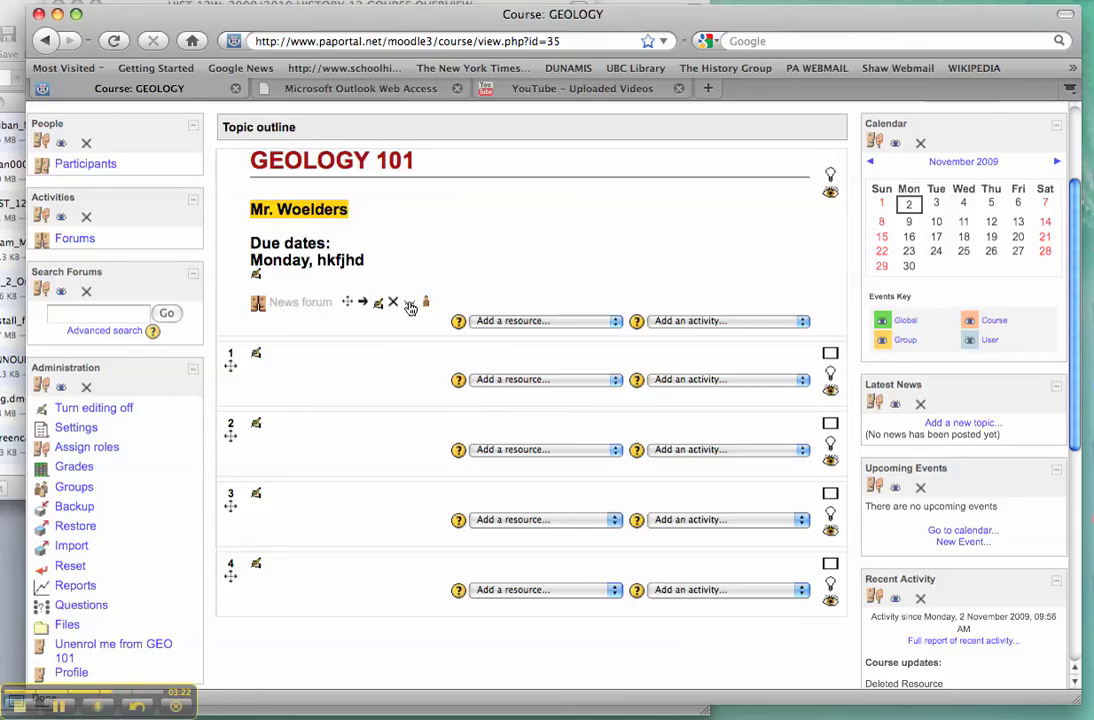
{"action": "left_click", "coordinate": [479, 382]}
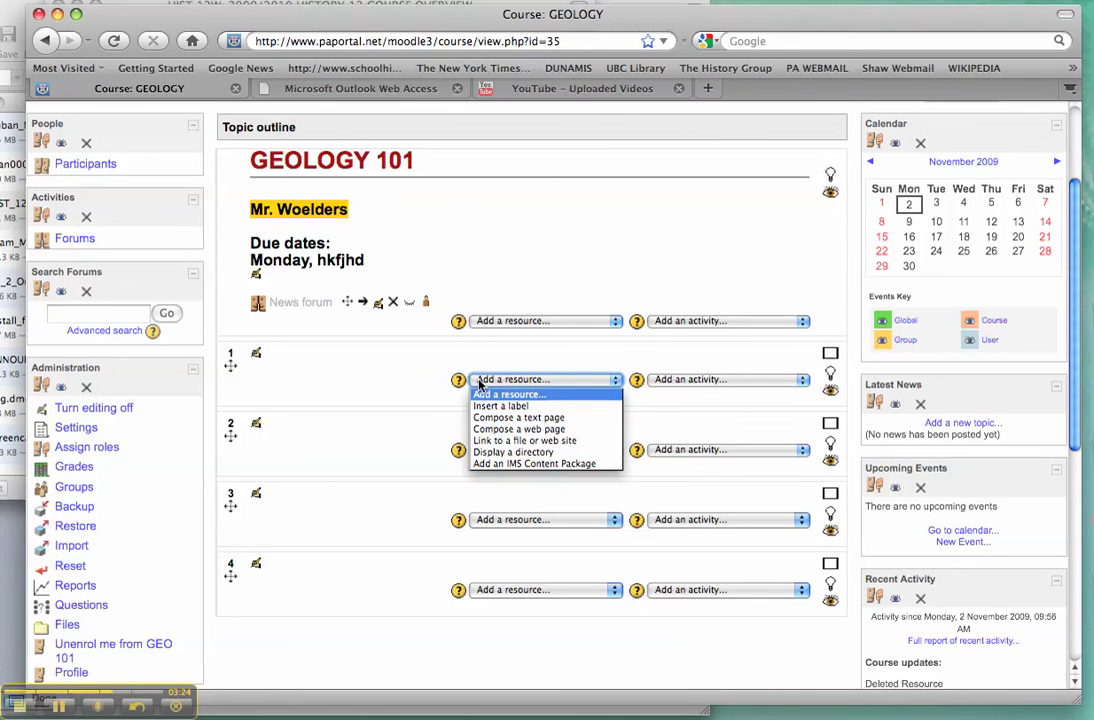
Start a new web page resource in topic 1 named PLATE TECHTONICS.
{"action": "left_click", "coordinate": [512, 430]}
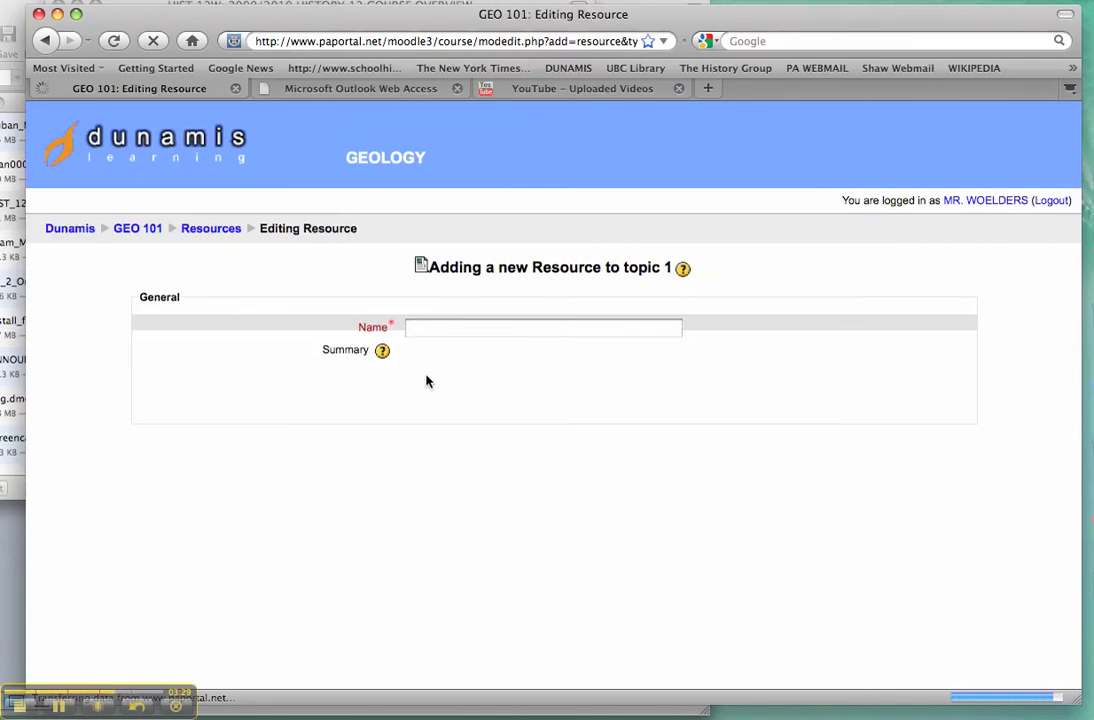
{"action": "left_click", "coordinate": [433, 328]}
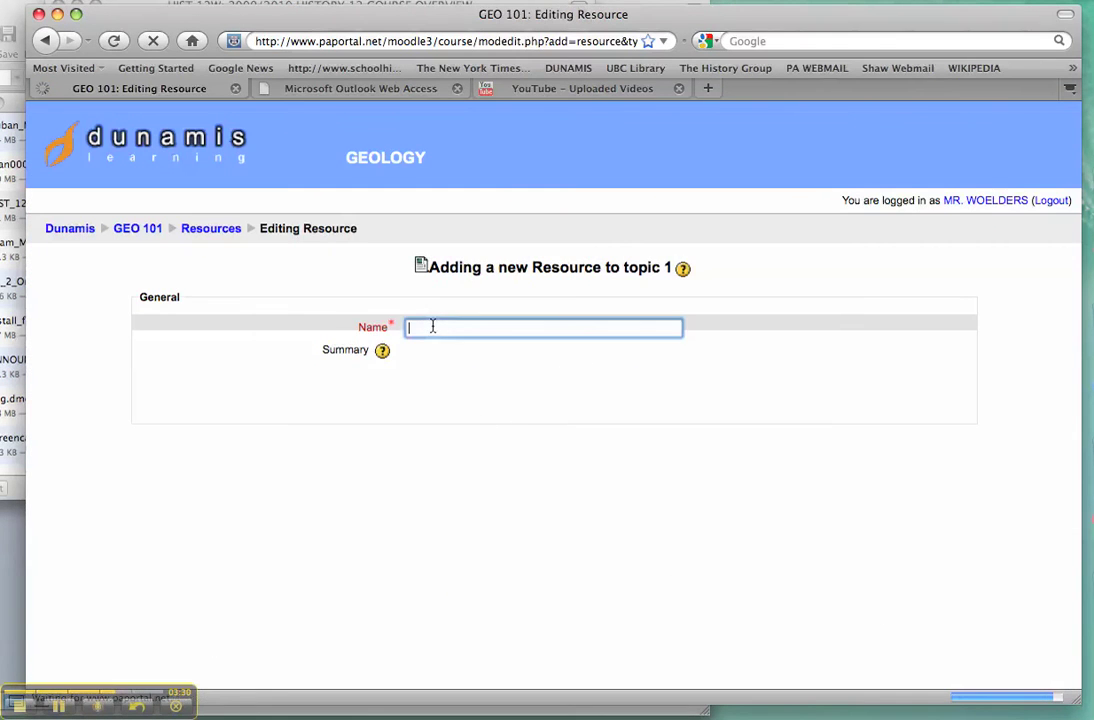
{"action": "type", "text": "PLATE TE"}
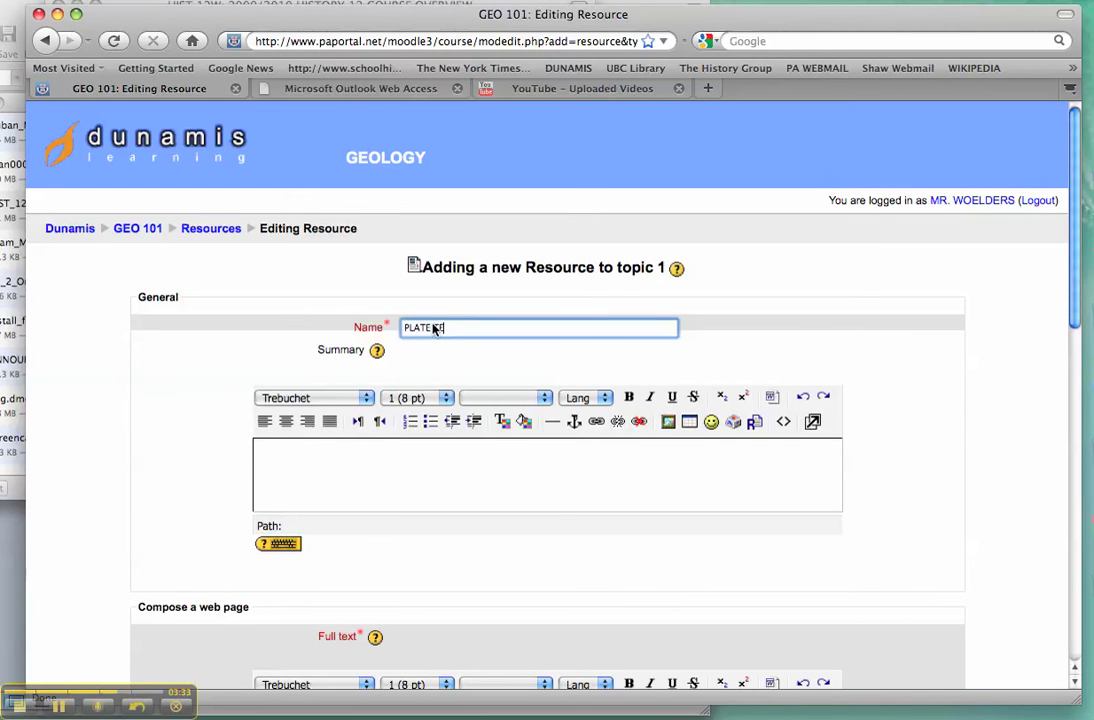
{"action": "type", "text": "CHTONICS"}
Write a placeholder line and 'Assignment' in the full text, then select 'Assignment'.
{"action": "scroll", "coordinate": [488, 371], "scroll_direction": "down", "scroll_amount": 5}
{"action": "left_click", "coordinate": [484, 405]}
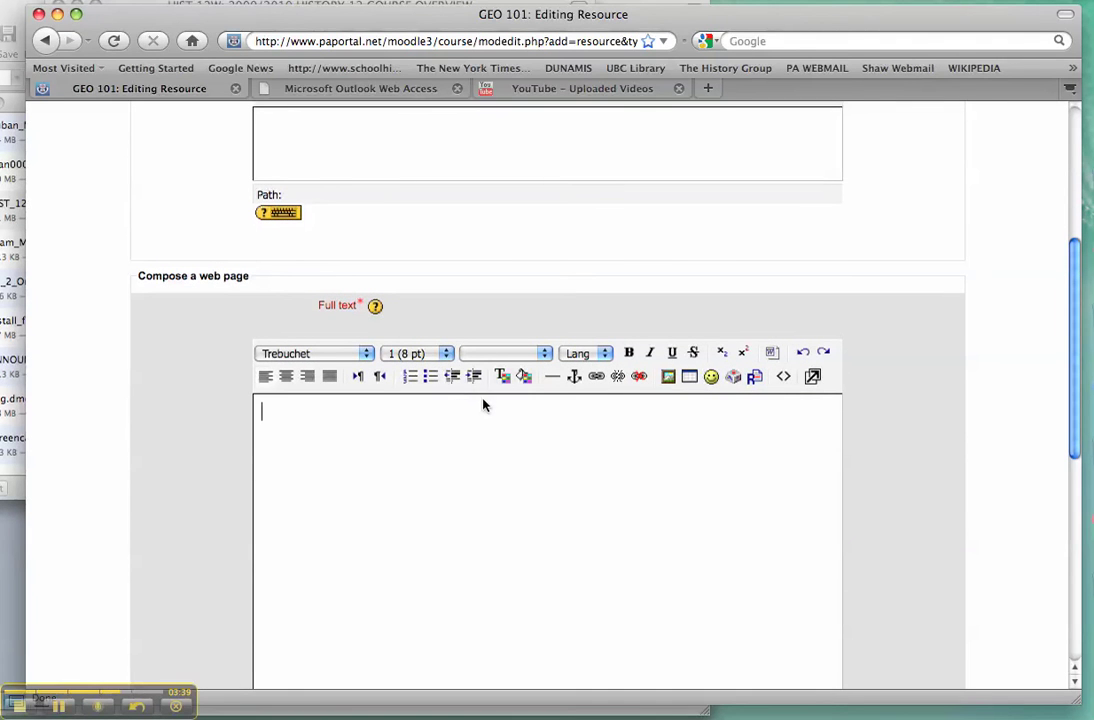
{"action": "type", "text": "hkjhkjhsfd"}
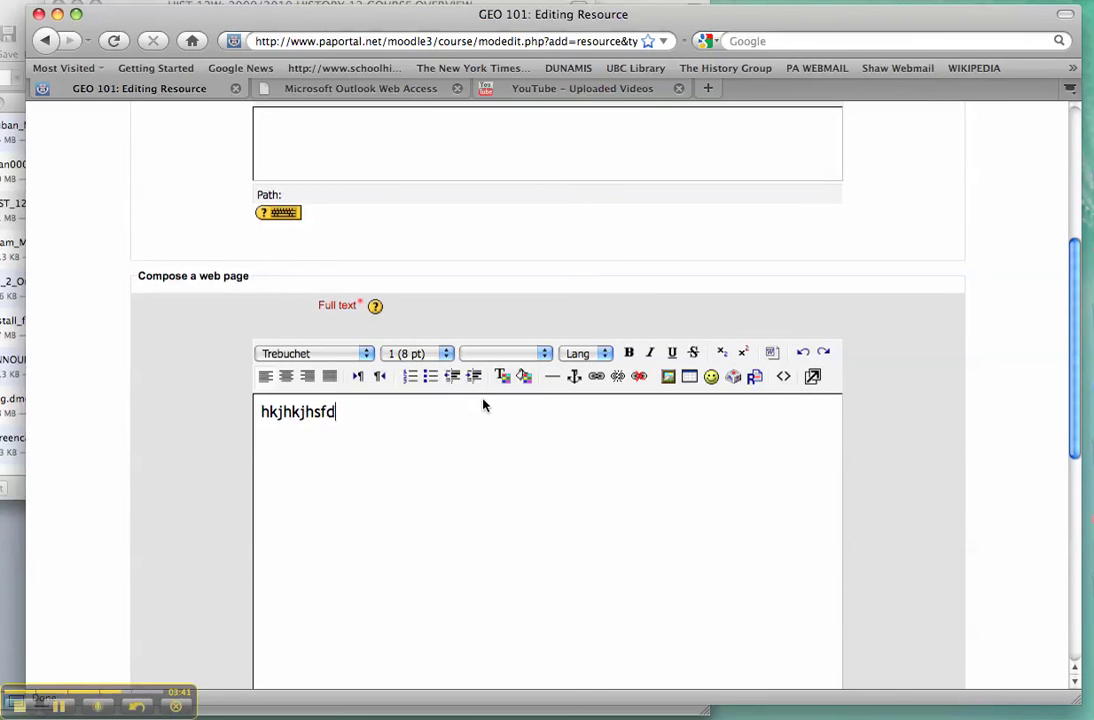
{"action": "key", "text": "Return"}
{"action": "type", "text": "Assignment"}
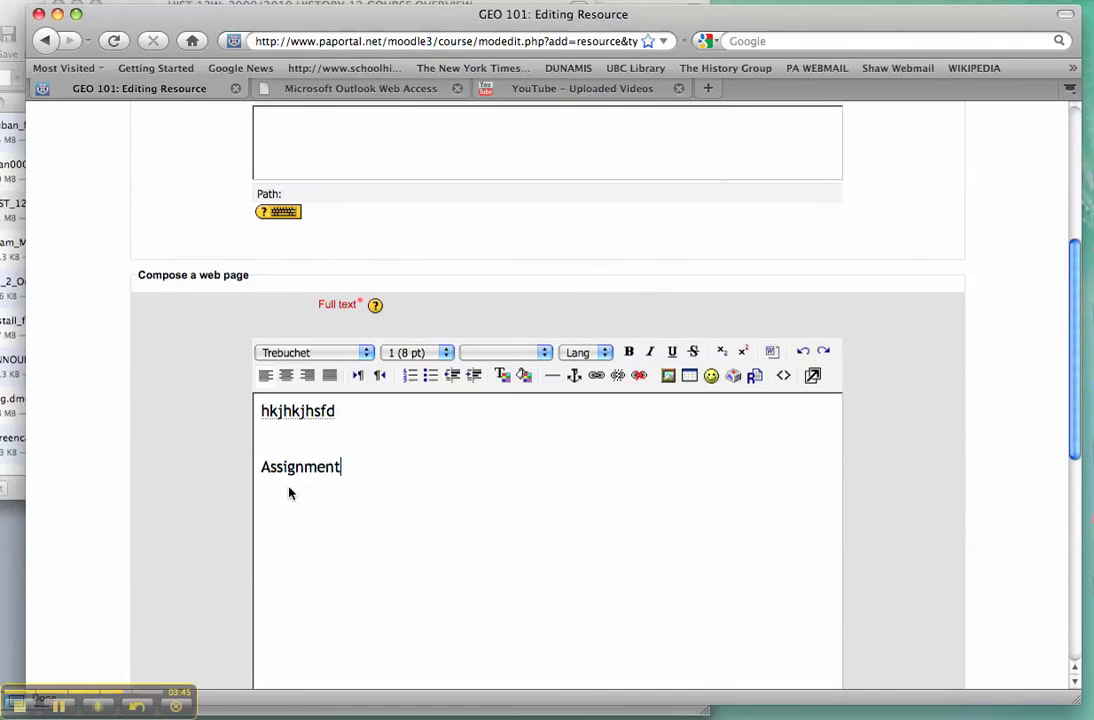
{"action": "left_click_drag", "start_coordinate": [261, 467], "coordinate": [364, 472]}
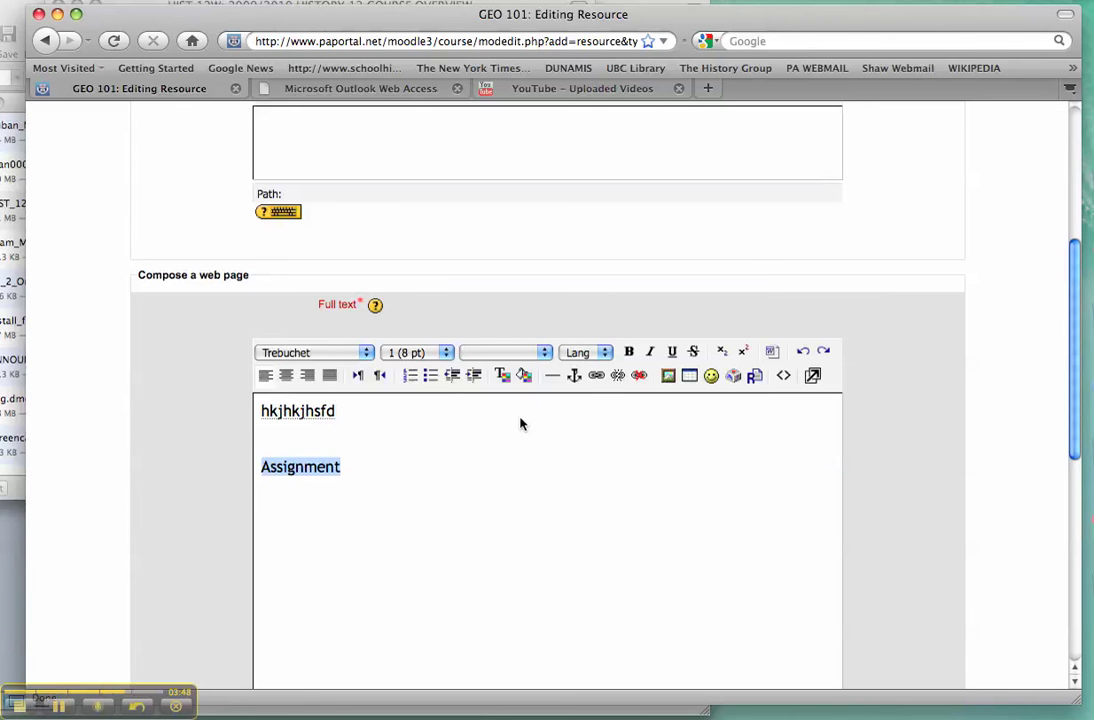
Link 'Assignment' to CHART_responsible_gov_.docx, set to open in a new window.
{"action": "left_click", "coordinate": [595, 375]}
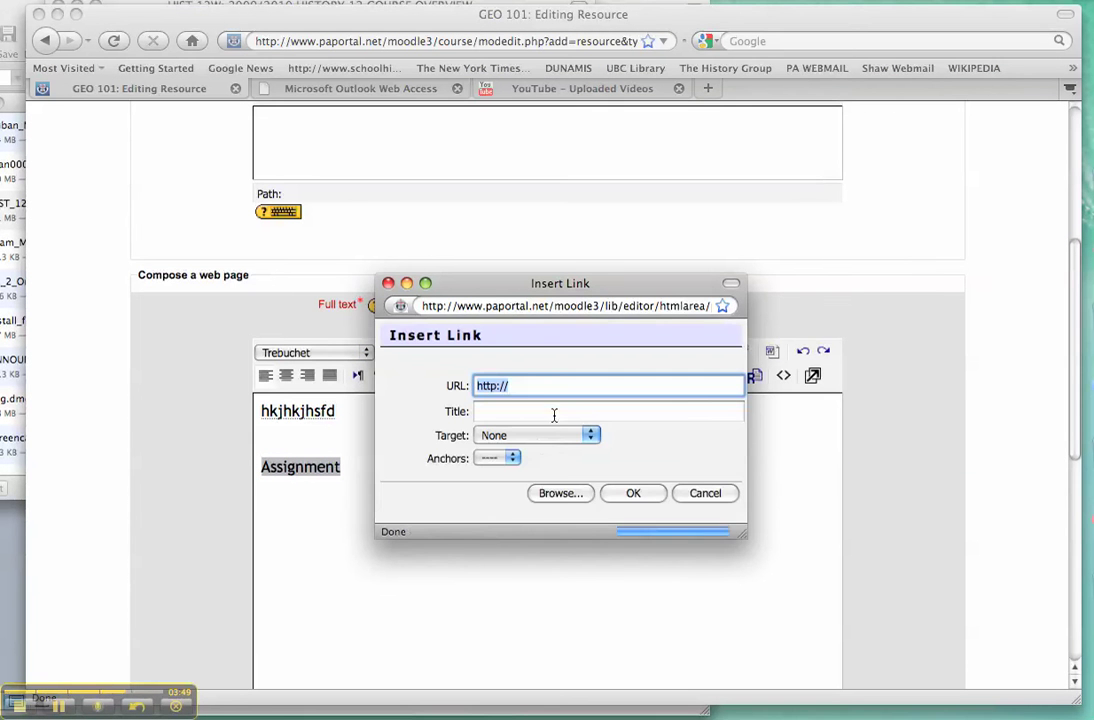
{"action": "left_click", "coordinate": [536, 438]}
{"action": "left_click", "coordinate": [536, 466]}
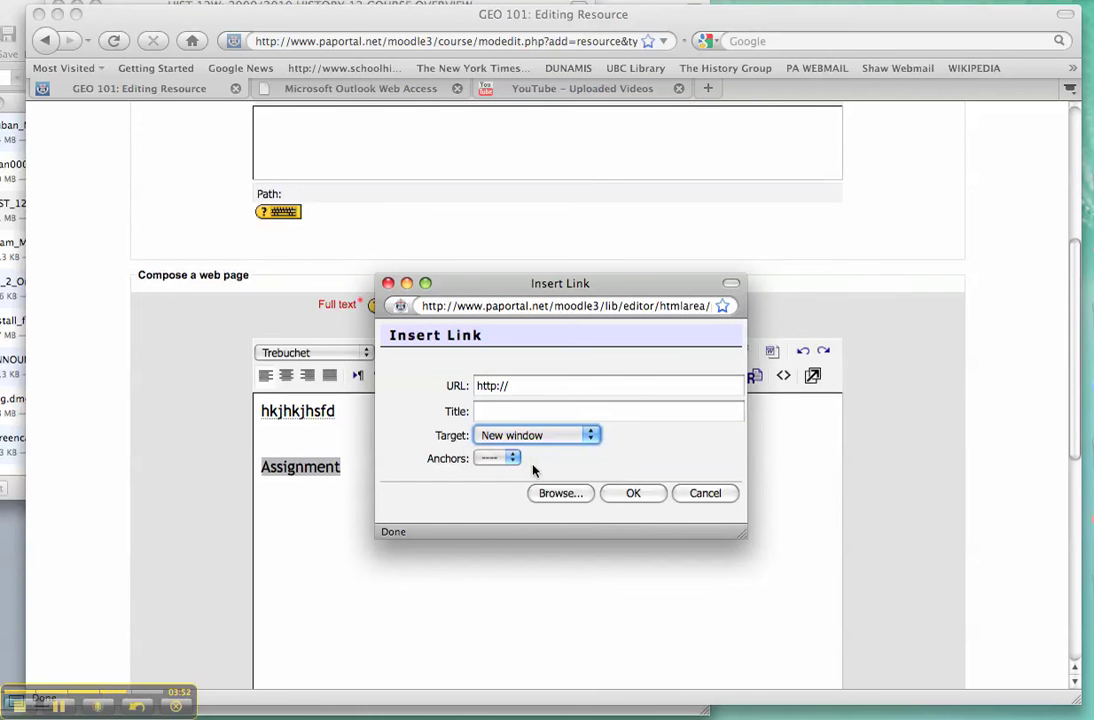
{"action": "left_click", "coordinate": [560, 493]}
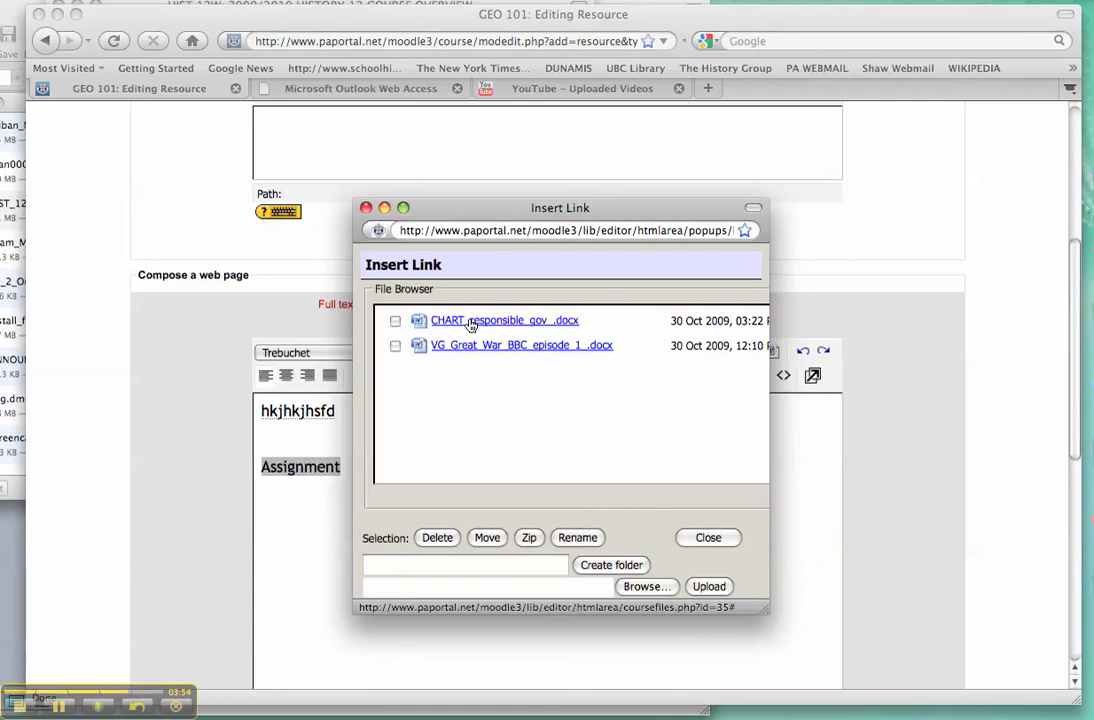
{"action": "left_click", "coordinate": [468, 321]}
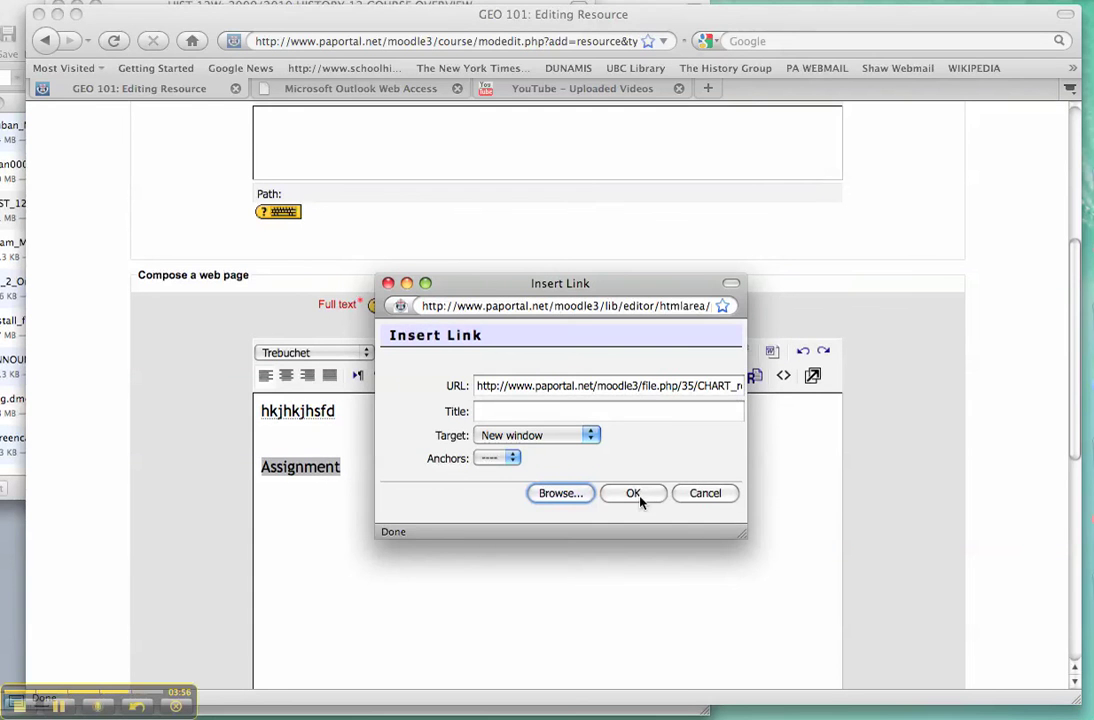
{"action": "left_click", "coordinate": [634, 491]}
{"action": "left_click", "coordinate": [559, 515]}
{"action": "scroll", "coordinate": [559, 515], "scroll_direction": "down", "scroll_amount": 3}
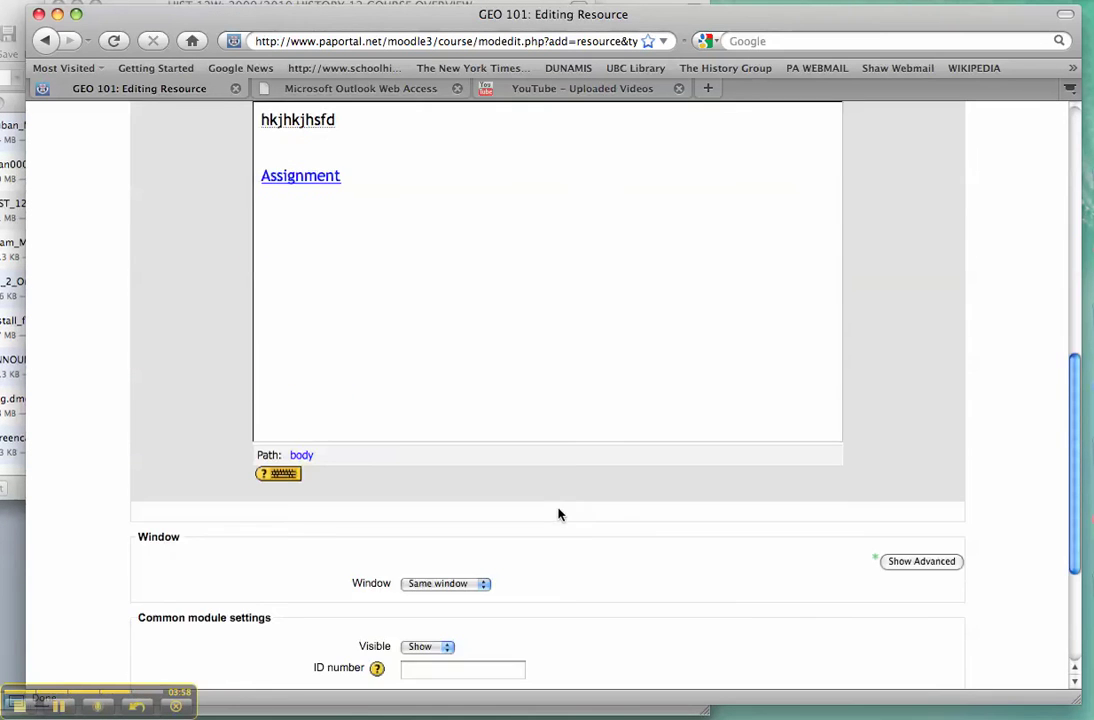
{"action": "scroll", "coordinate": [557, 545], "scroll_direction": "down", "scroll_amount": 3}
Save the PLATE TECHTONICS page, test its Assignment link, then return to GEO 101.
{"action": "left_click", "coordinate": [578, 573]}
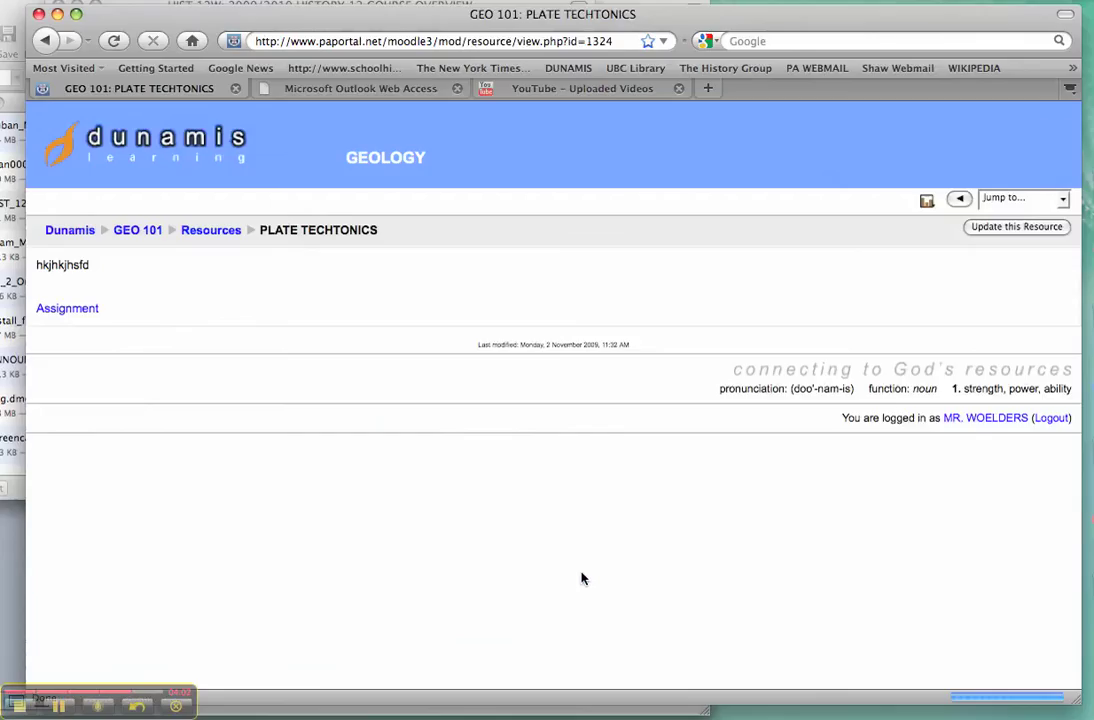
{"action": "left_click", "coordinate": [92, 309]}
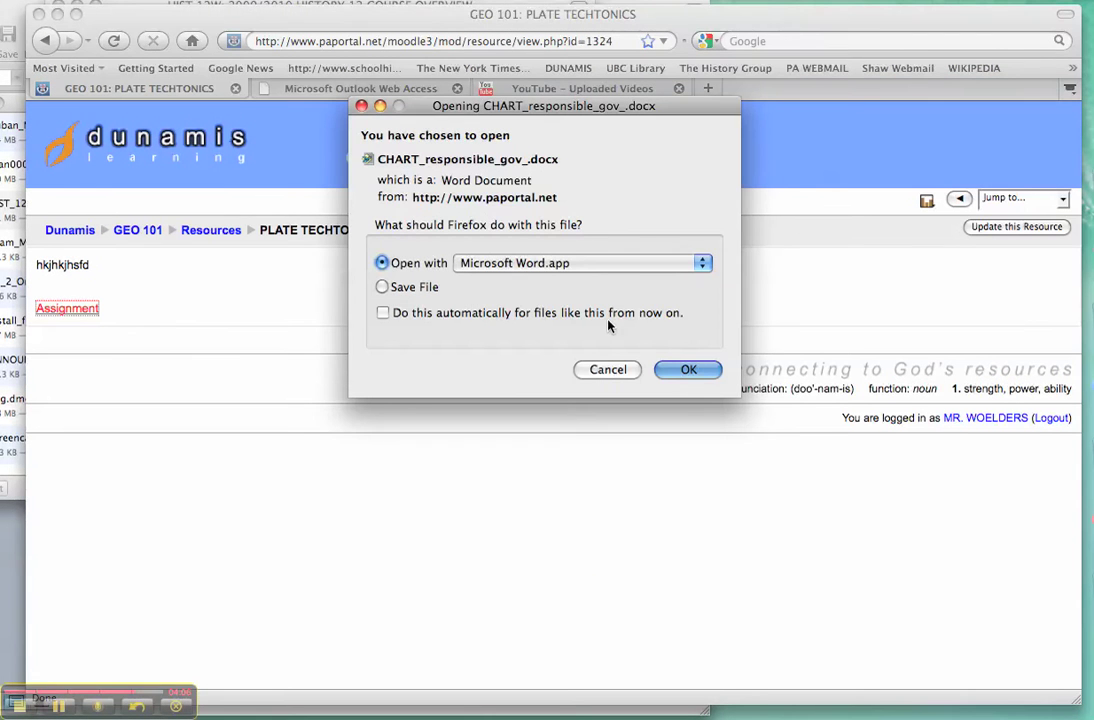
{"action": "left_click", "coordinate": [155, 232]}
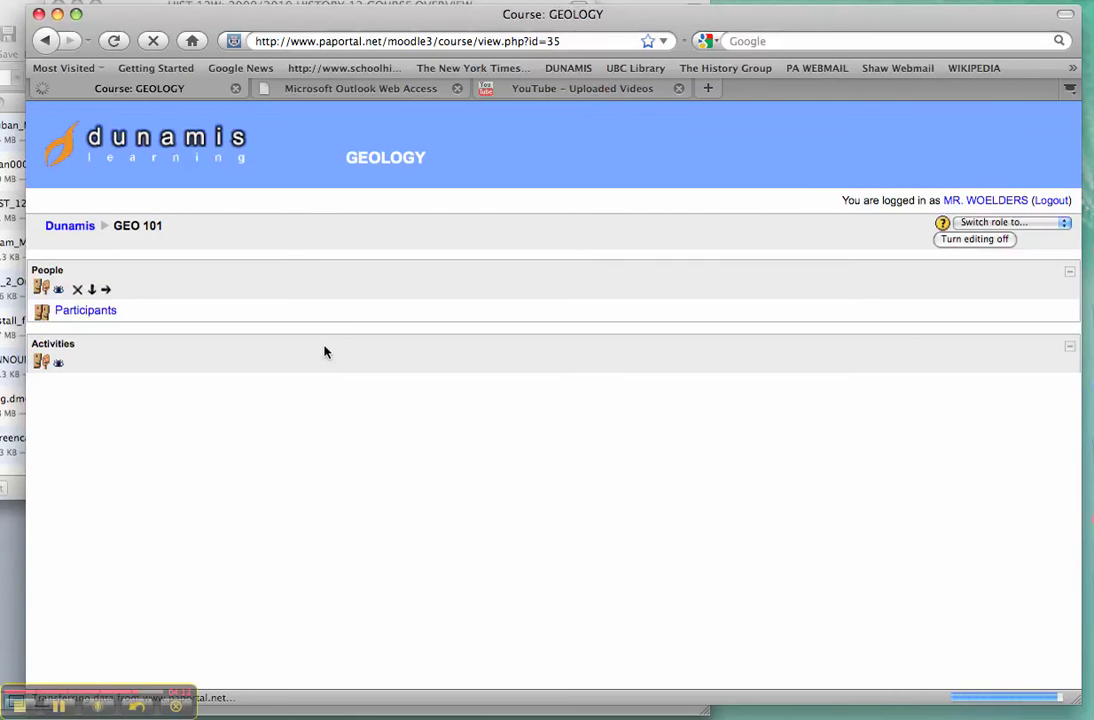
Switch to the Student role to preview GEO 101, then return to the normal teacher role.
{"action": "scroll", "coordinate": [324, 352], "scroll_direction": "down", "scroll_amount": 3}
{"action": "scroll", "coordinate": [324, 352], "scroll_direction": "down", "scroll_amount": 3}
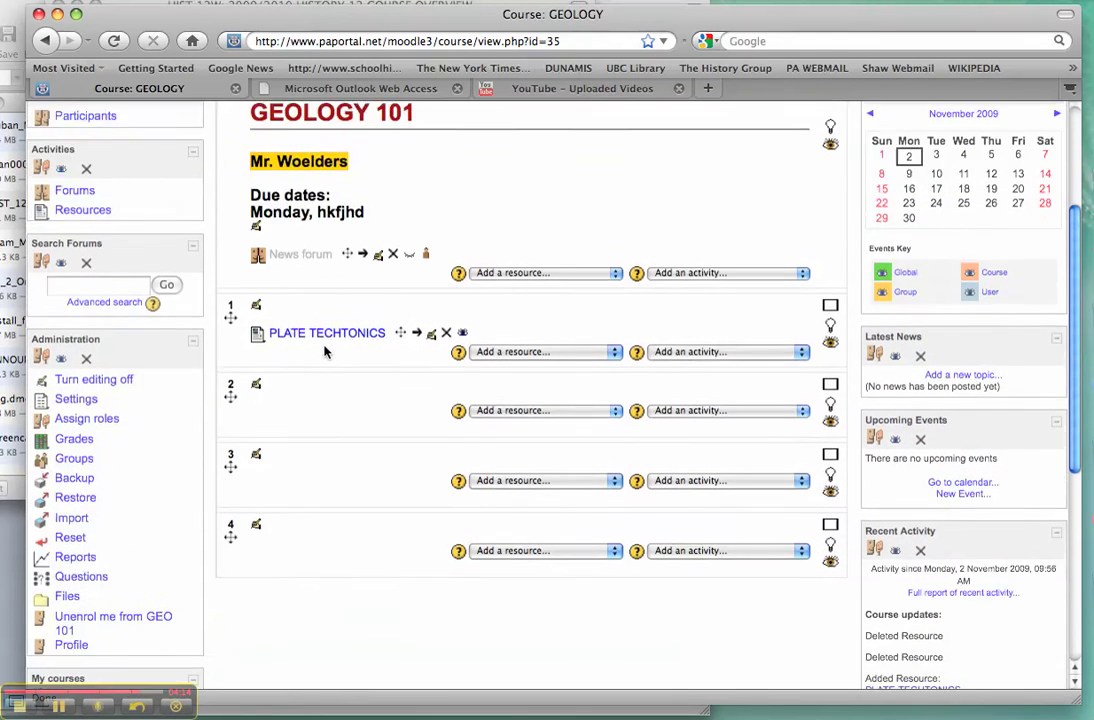
{"action": "scroll", "coordinate": [326, 350], "scroll_direction": "up", "scroll_amount": 5}
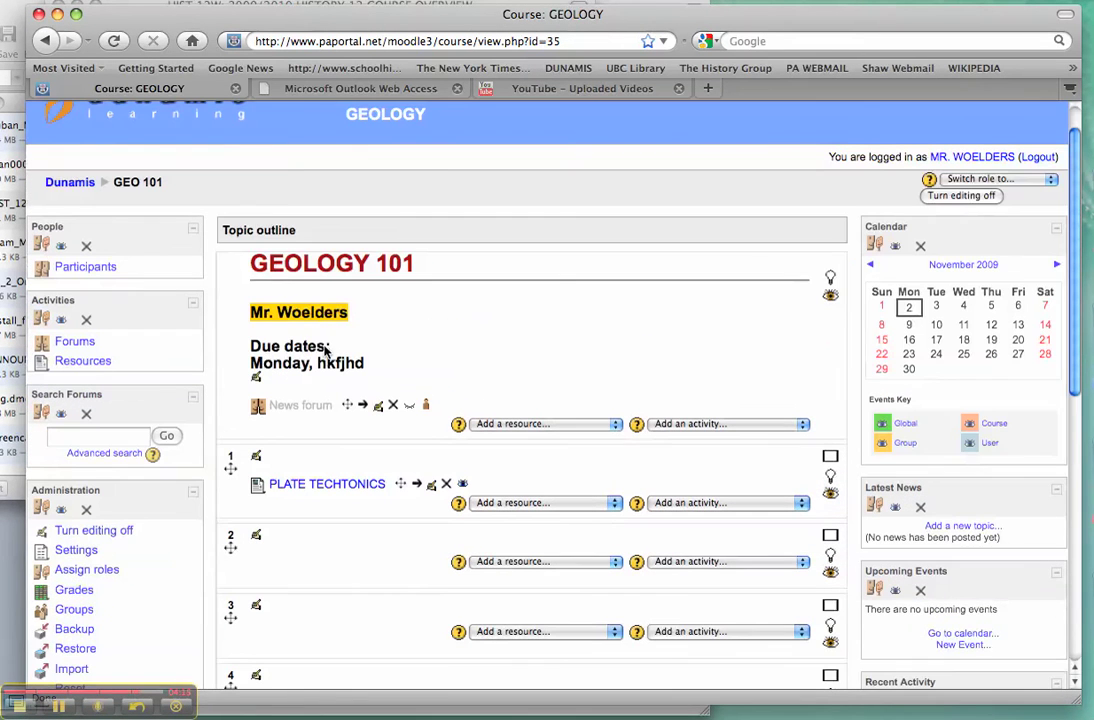
{"action": "left_click", "coordinate": [950, 181]}
{"action": "left_click", "coordinate": [957, 220]}
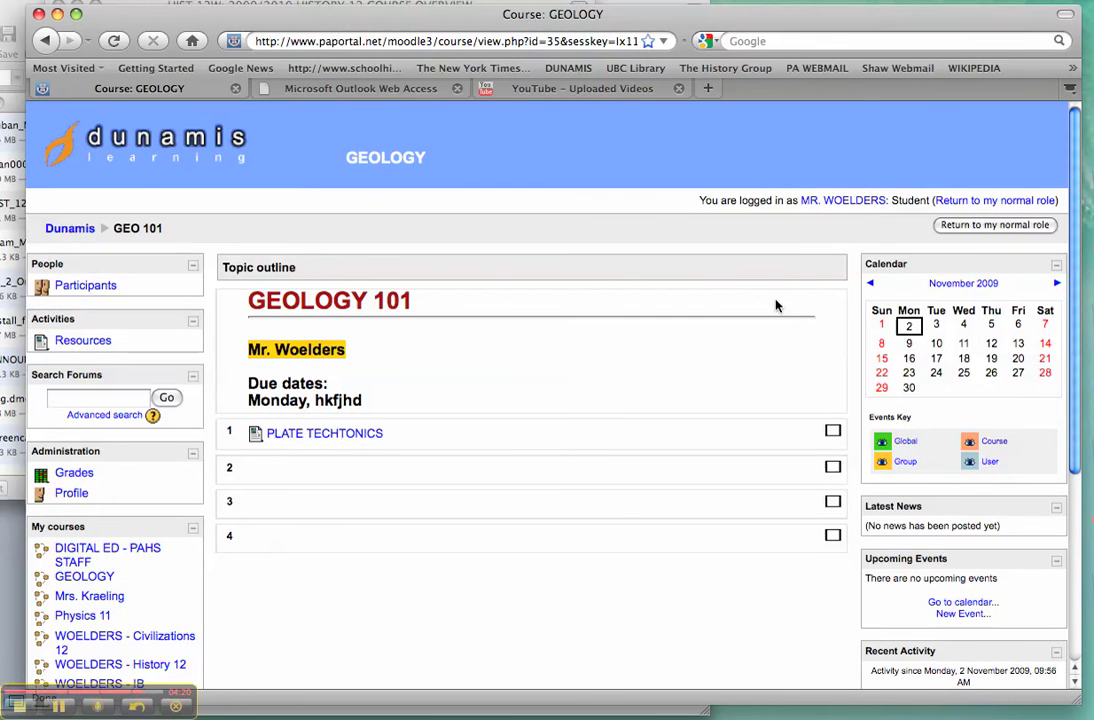
{"action": "left_click", "coordinate": [995, 225]}
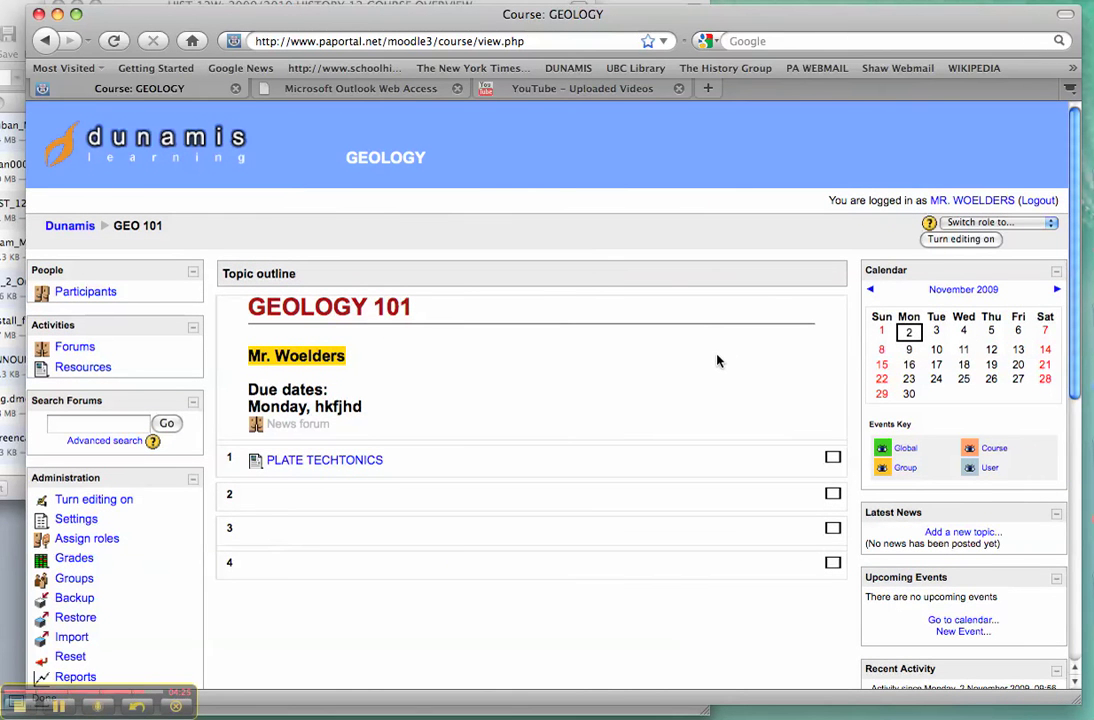
Turn editing on, view topic 1's activity types without adding one, then go to Dunamis.
{"action": "left_click", "coordinate": [954, 239]}
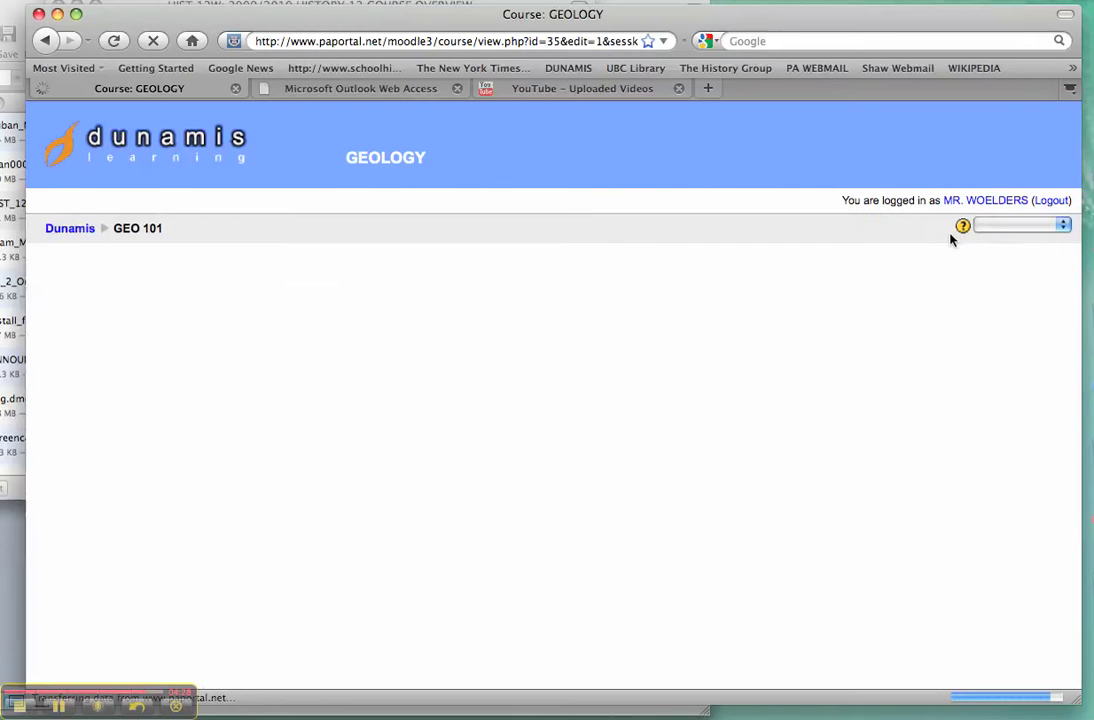
{"action": "scroll", "coordinate": [504, 383], "scroll_direction": "down", "scroll_amount": 5}
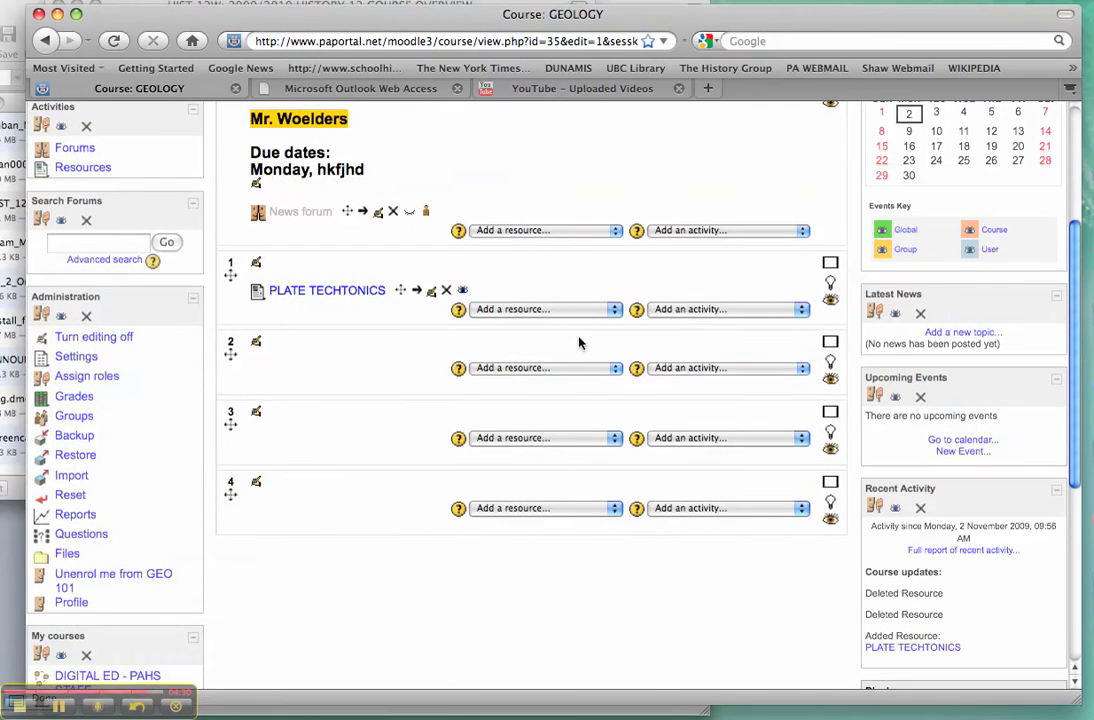
{"action": "left_click", "coordinate": [690, 310]}
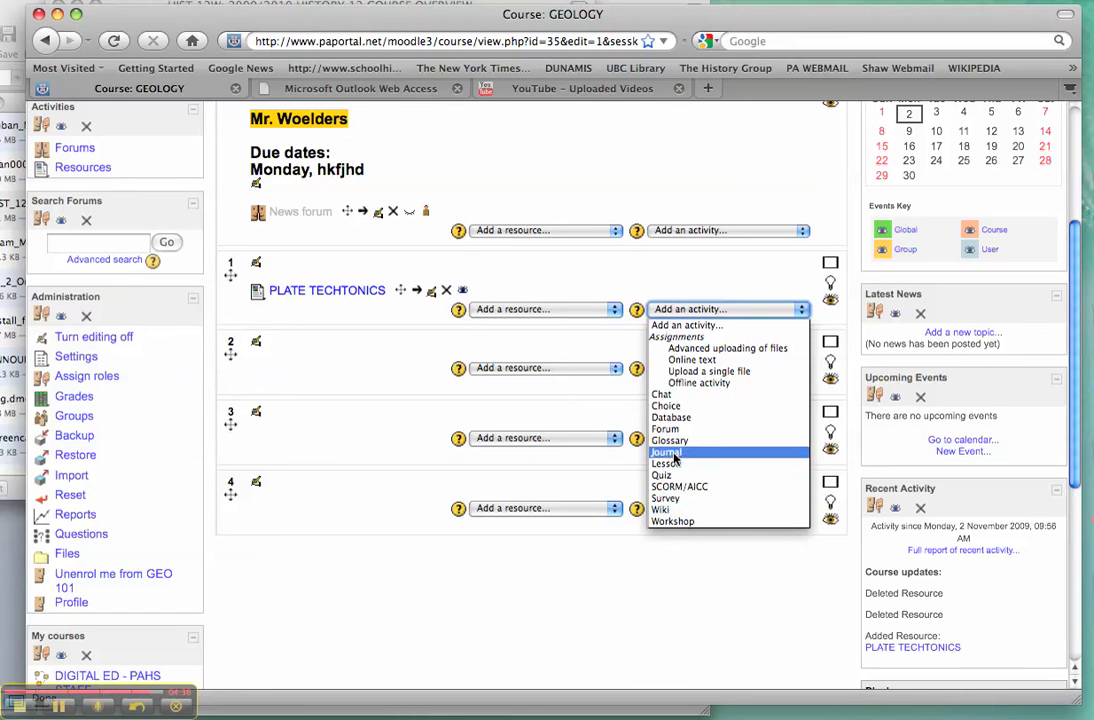
{"action": "left_click", "coordinate": [588, 186]}
{"action": "scroll", "coordinate": [352, 205], "scroll_direction": "up", "scroll_amount": 5}
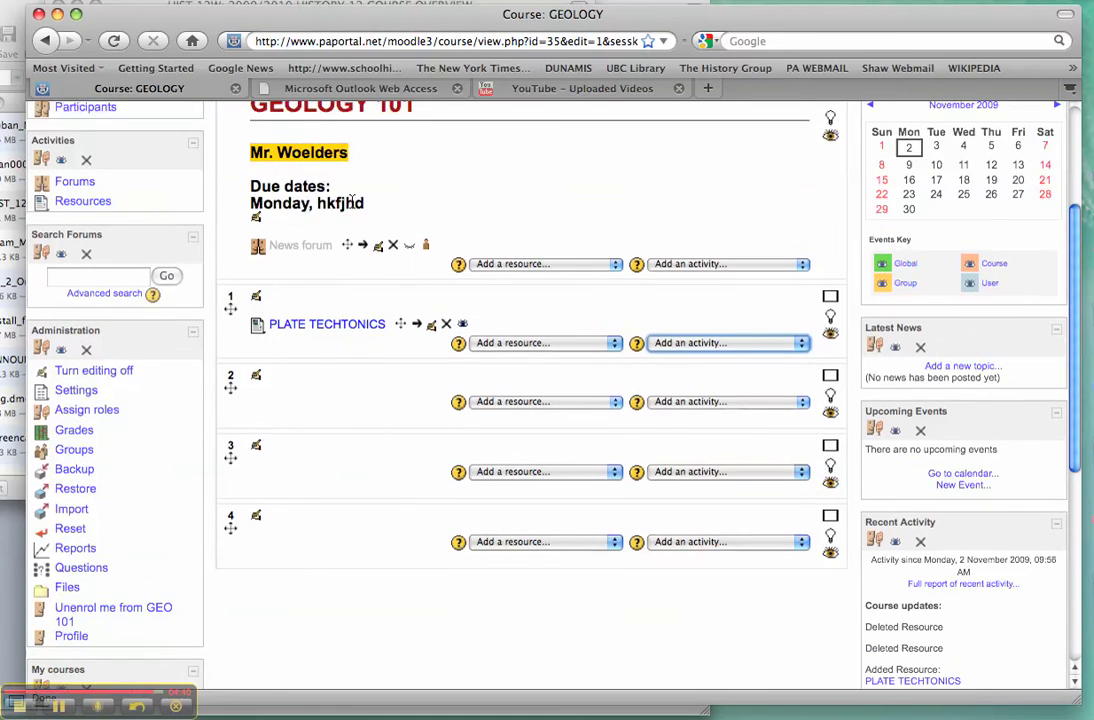
{"action": "left_click", "coordinate": [70, 226]}
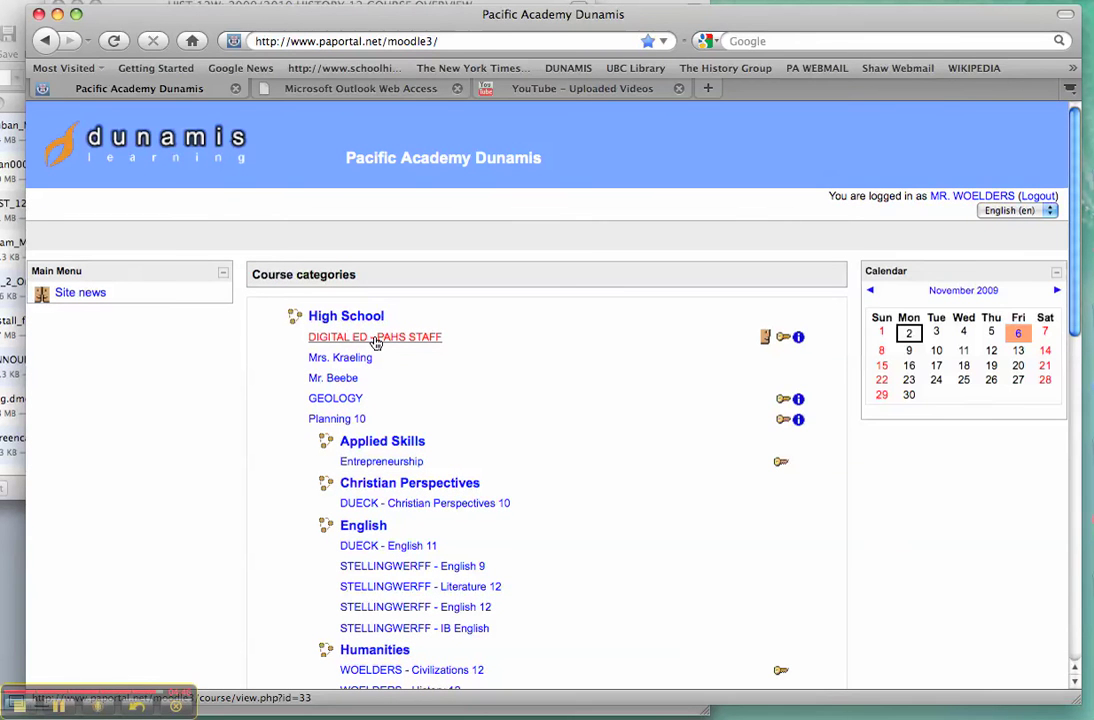
Open the DIGITAL ED - PAHS STAFF course and scroll through its staff forums.
{"action": "left_click", "coordinate": [375, 339]}
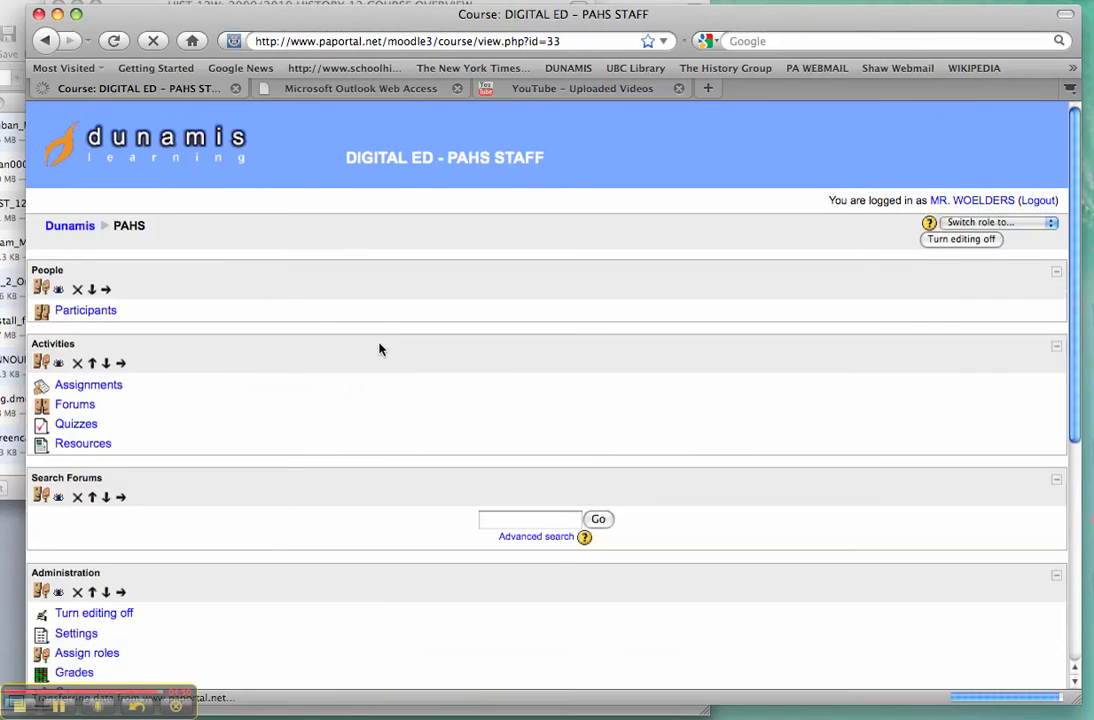
{"action": "scroll", "coordinate": [377, 345], "scroll_direction": "down", "scroll_amount": 3}
{"action": "scroll", "coordinate": [379, 347], "scroll_direction": "down", "scroll_amount": 4}
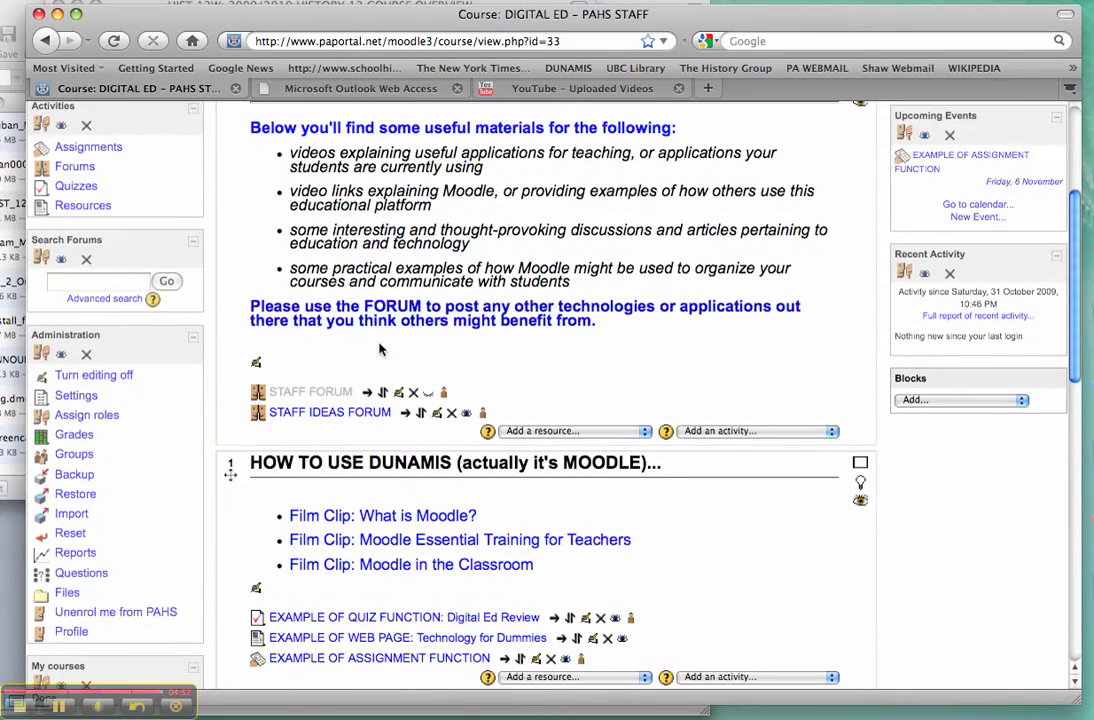